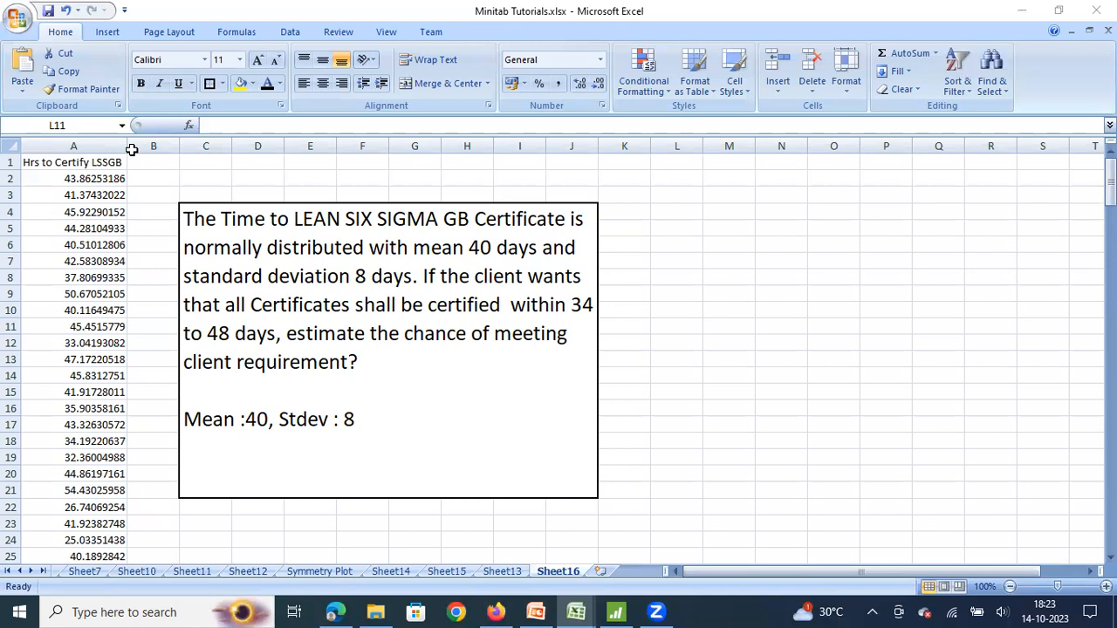
- Look through the Hrs to Certify LSSGB values in column A, from the header down to the last row
click(122, 190)
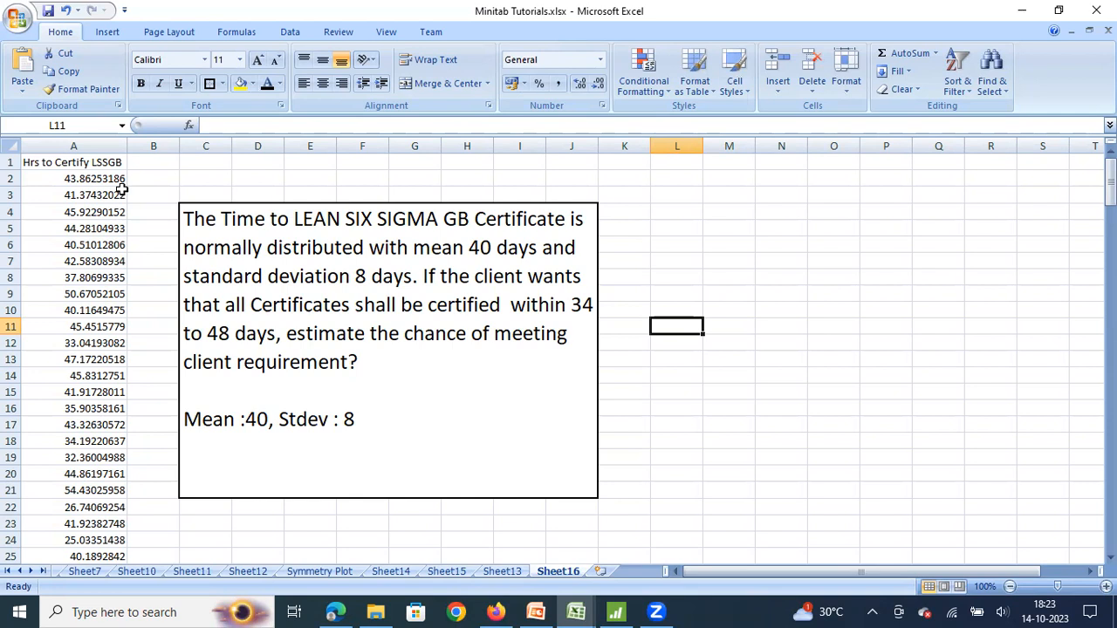
click(90, 180)
key(Up)
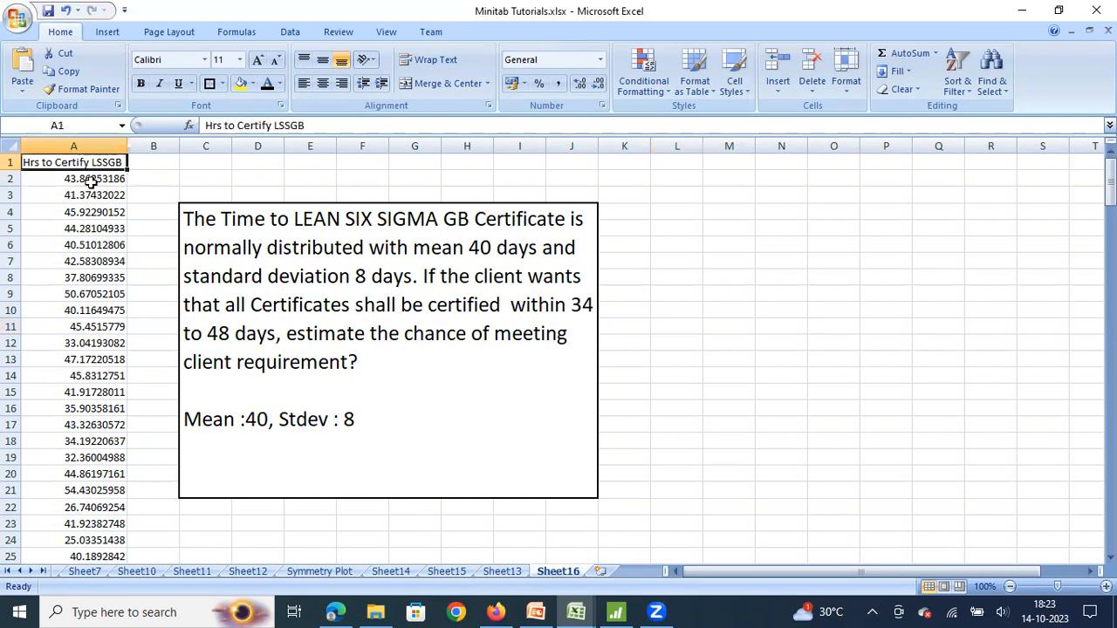
key(Down)
key(Down)
key(Down)
key(Down)
key(Down)
key(Down)
key(Down)
key(Down)
key(Down)
key(Up)
key(Up)
key(ctrl+Up)
key(Down)
key(ctrl+Down)
key(Down)
key(Down)
key(ctrl+Up)
key(ctrl+Up)
- In the problem statement, replace "days" after the standard deviation of 8 with "Hrs"
click(381, 276)
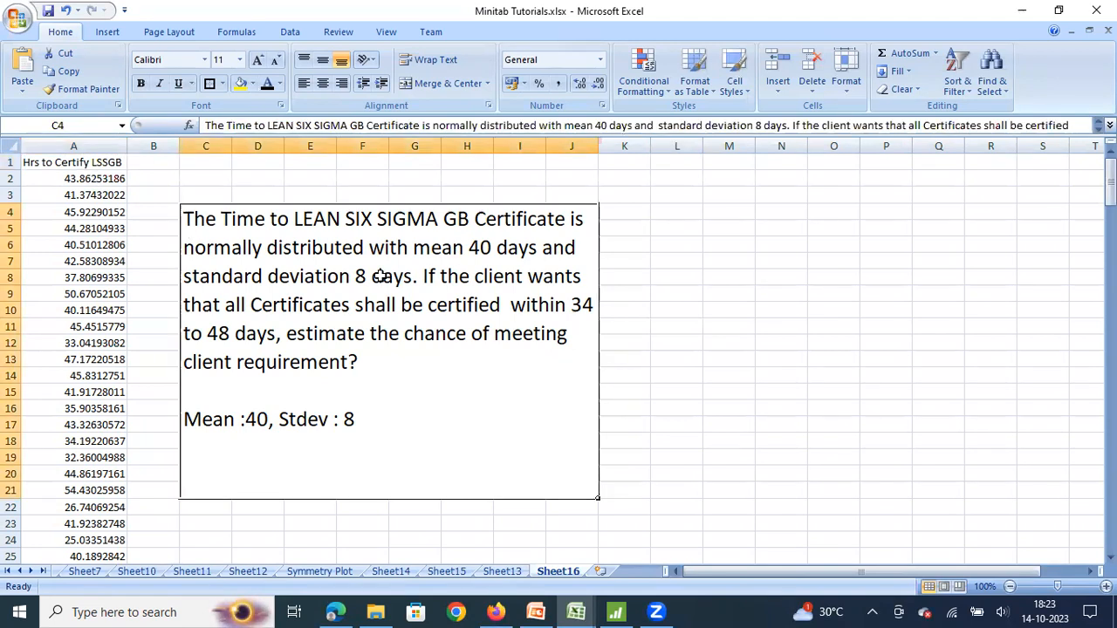
double_click(382, 276)
key(Left)
key(shift+Right)
key(shift+Right)
key(shift+Right)
key(shift+Right)
text(Hrs)
- Replace "days" after "within 34 to 48" in the problem statement with "hrs" and finish editing the cell
key(Down)
key(Down)
key(Down)
key(Left)
key(Up)
key(Left)
key(Left)
key(Left)
key(Left)
key(Left)
key(Left)
key(Left)
key(Left)
key(Left)
key(shift+Left)
key(shift+Left)
key(shift+Left)
key(shift+Left)
text(hrs)
key(Return)
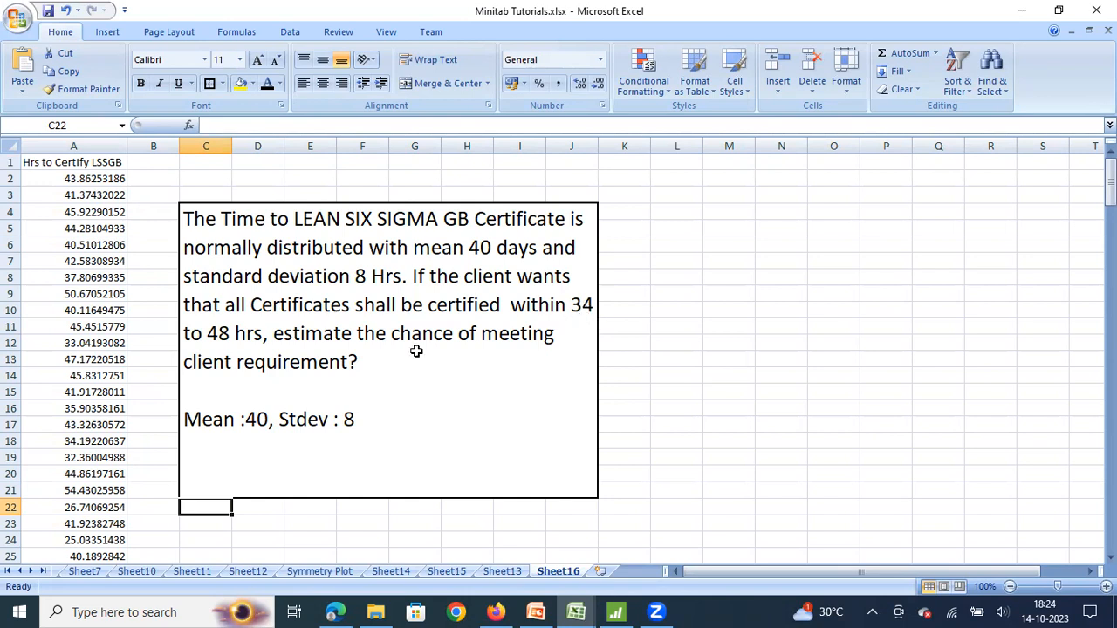
- Copy the whole Hrs to Certify LSSGB column with its header and paste it into column C1 of the Minitab worksheet
click(73, 163)
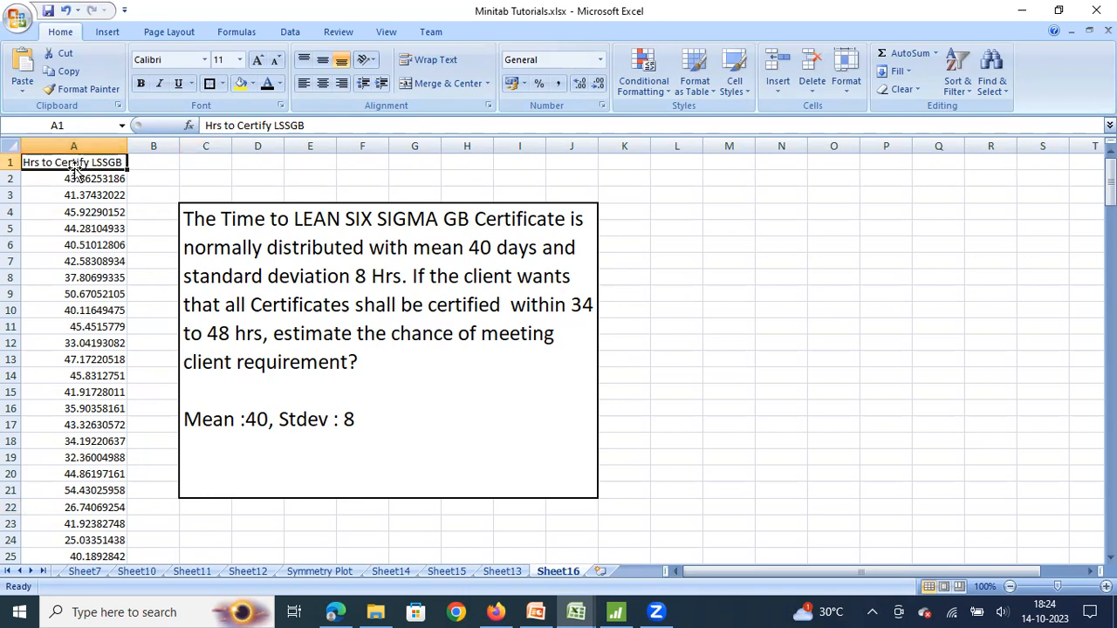
key(ctrl+shift+Down)
key(ctrl+c)
click(617, 611)
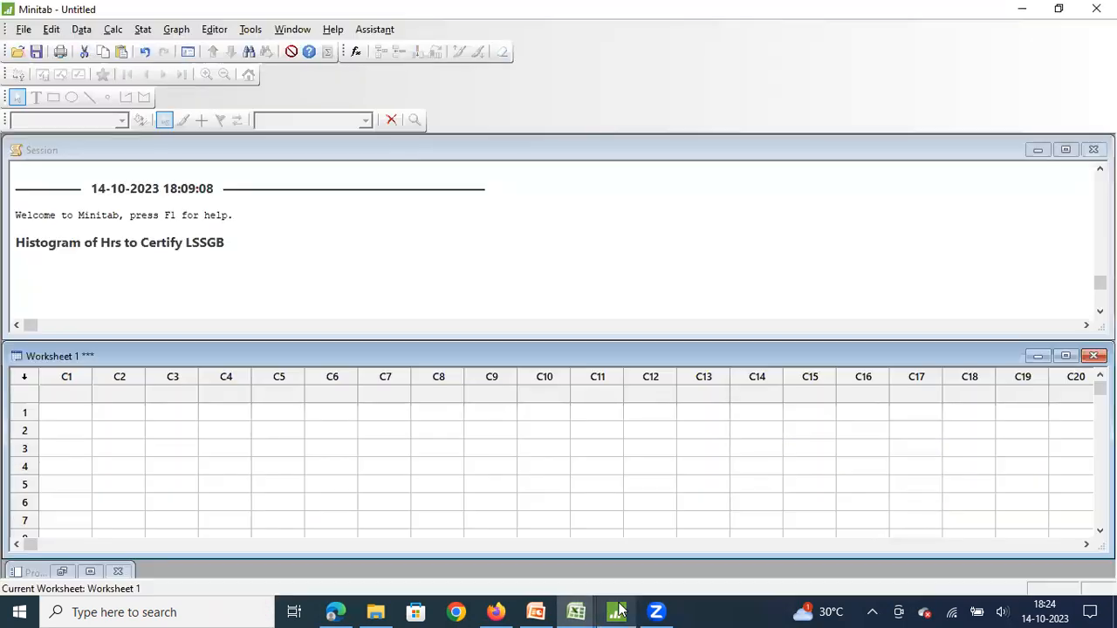
key(ctrl+v)
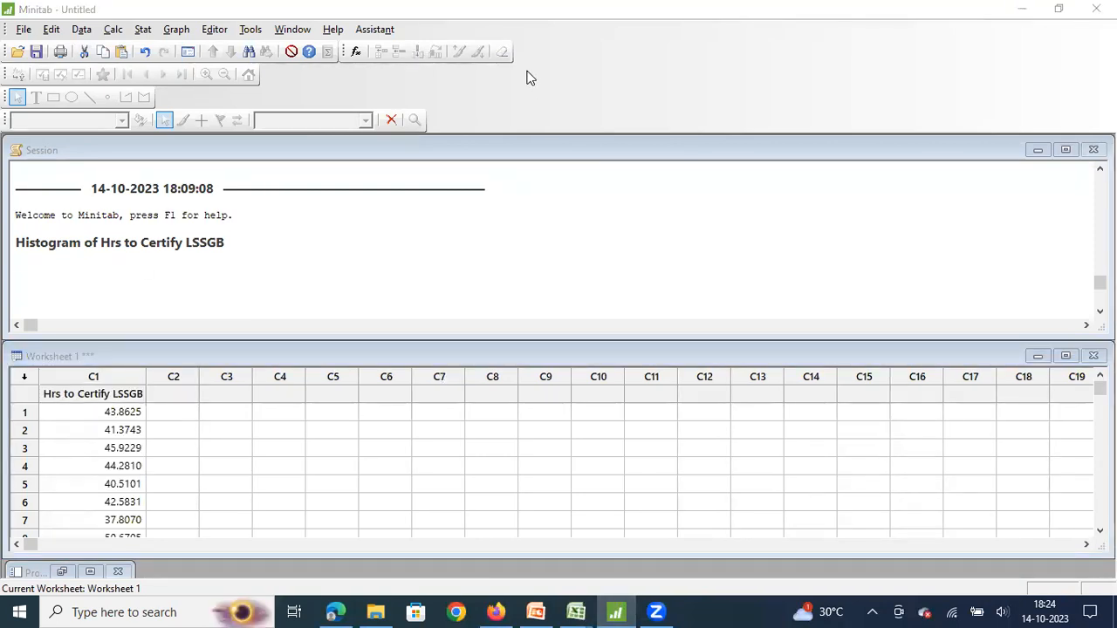
- Set up a With Fit histogram with Hrs to Certify LSSGB as the graph variable
click(172, 32)
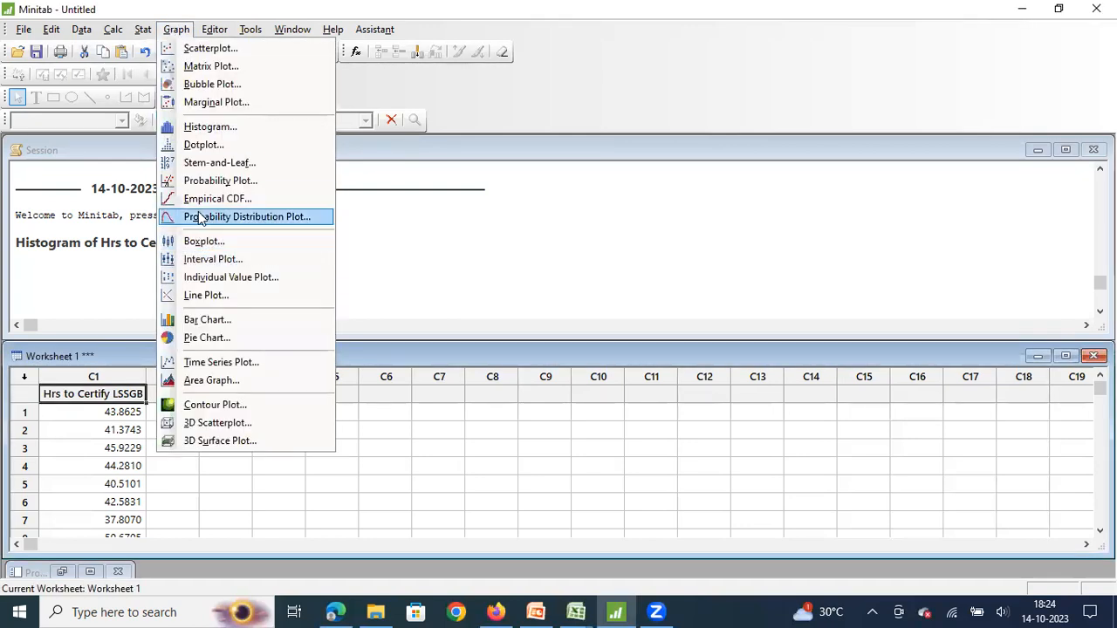
click(185, 128)
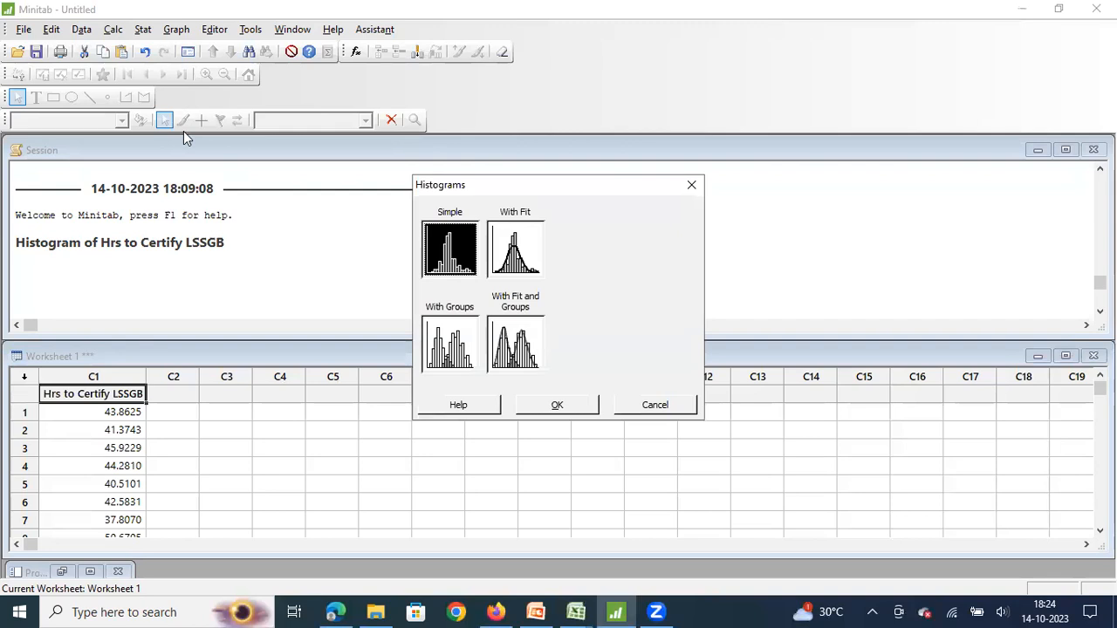
click(527, 253)
click(558, 411)
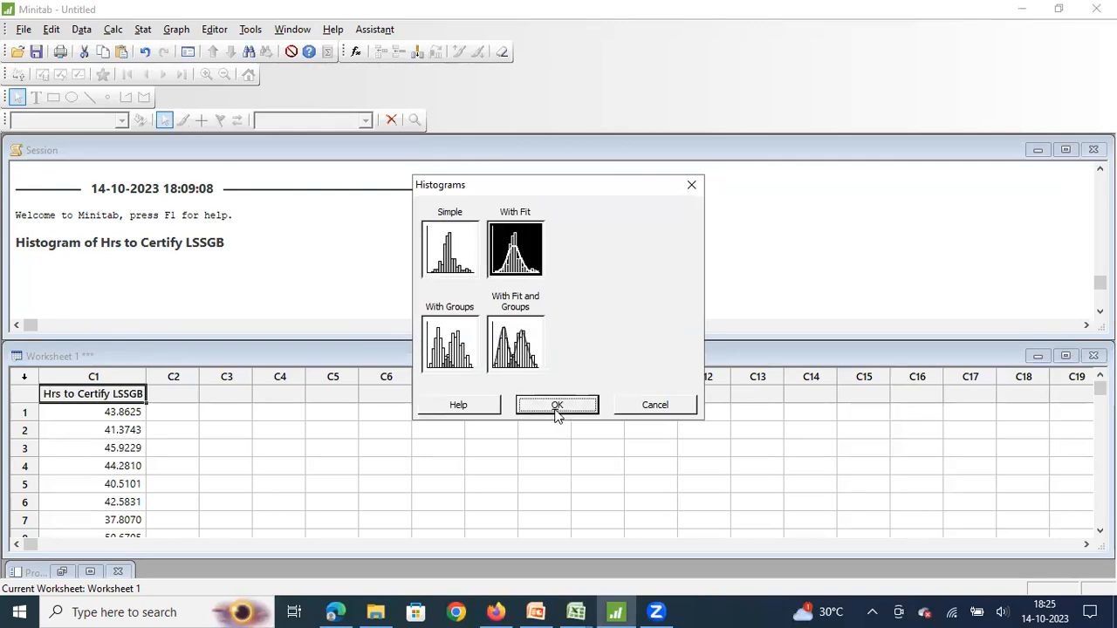
click(430, 200)
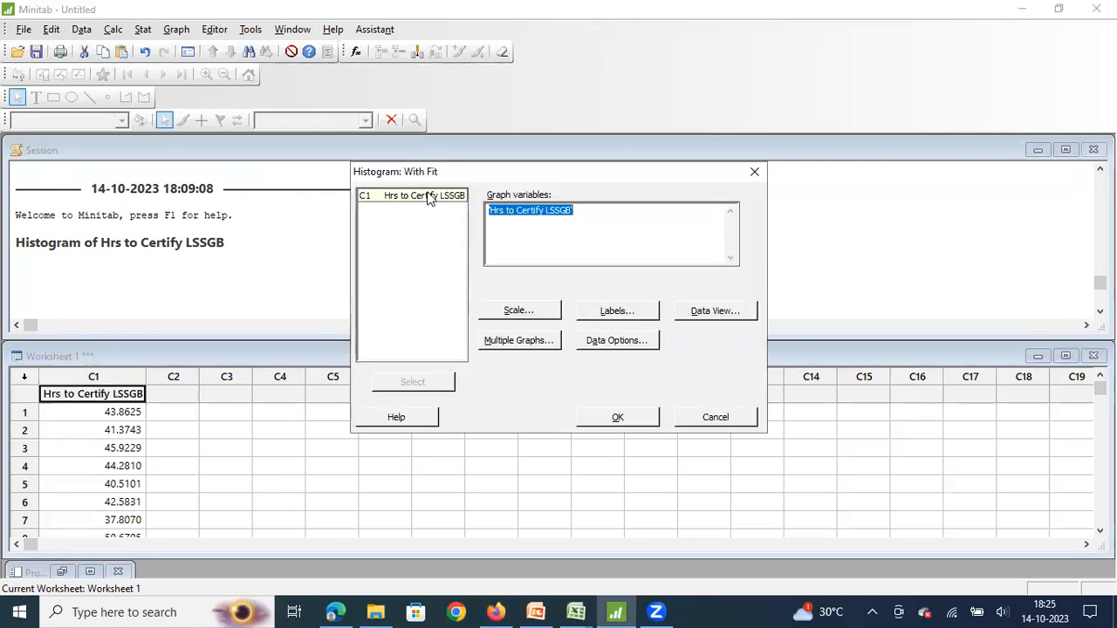
- Set the histogram's reference lines at data values 34, 40 and 48, and generate the graph
click(529, 312)
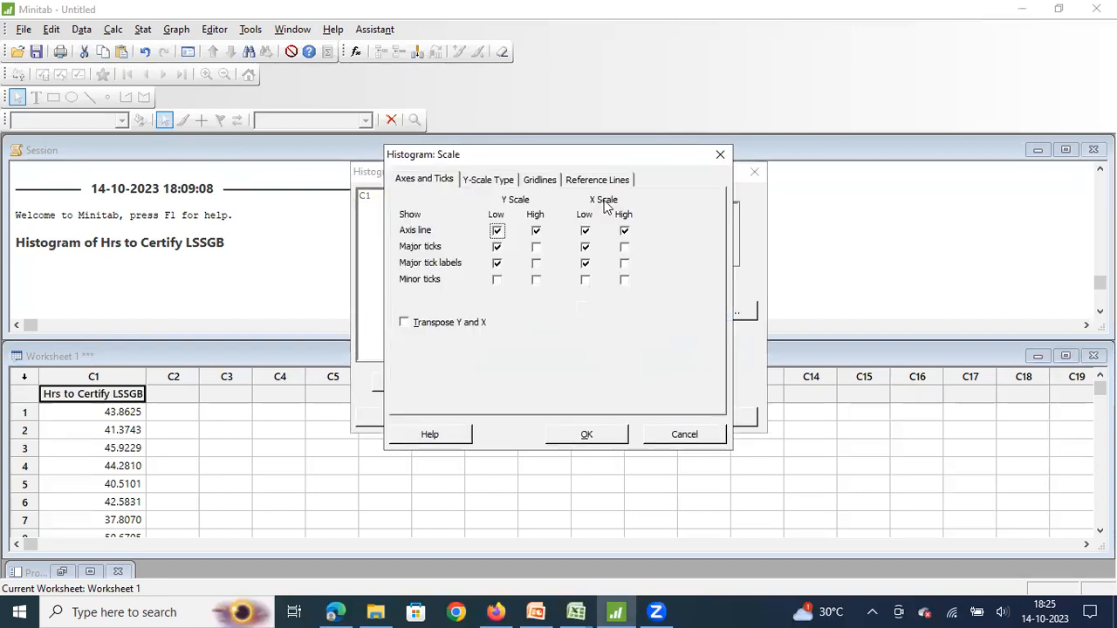
key(alt+Tab)
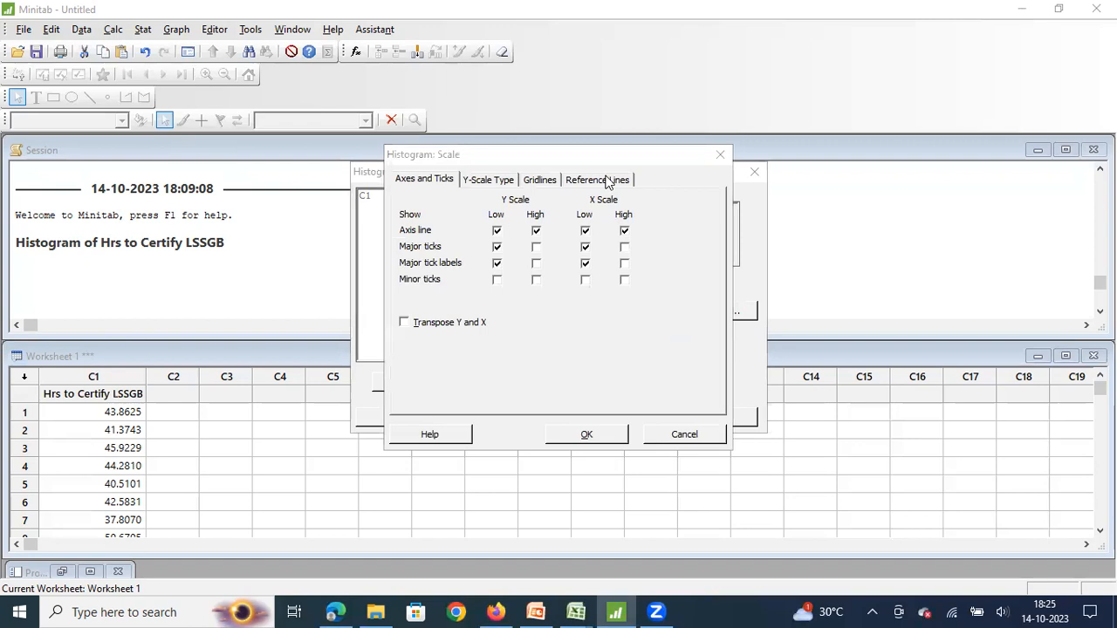
click(609, 180)
key(BackSpace)
key(BackSpace)
key(BackSpace)
key(BackSpace)
key(BackSpace)
key(BackSpace)
key(BackSpace)
key(BackSpace)
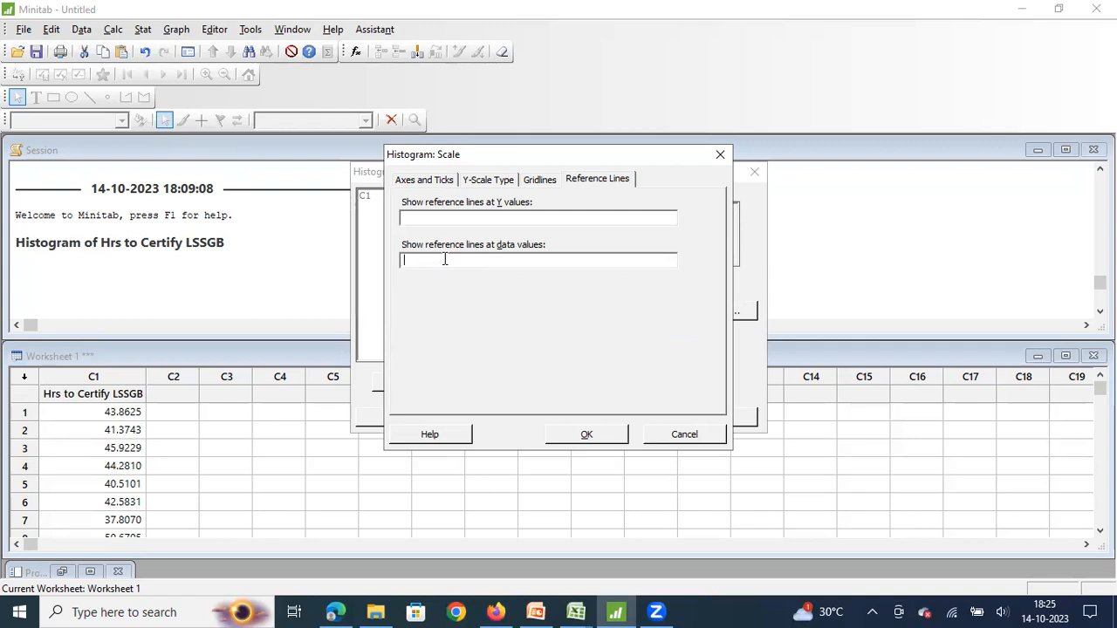
text(34)
text(40)
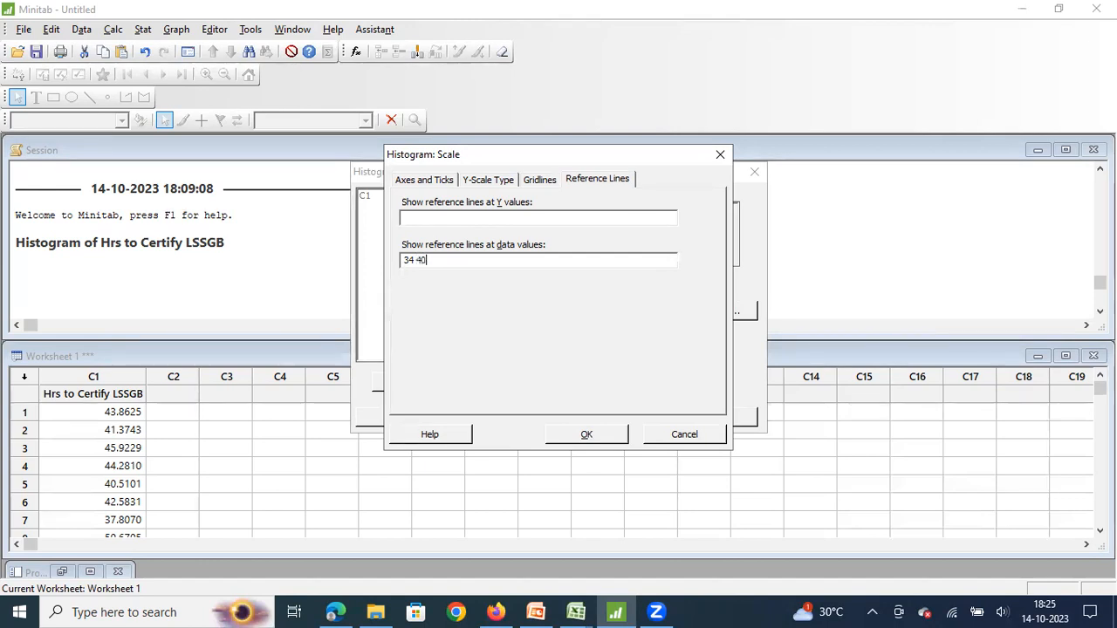
text( 38)
key(BackSpace)
key(BackSpace)
text(48)
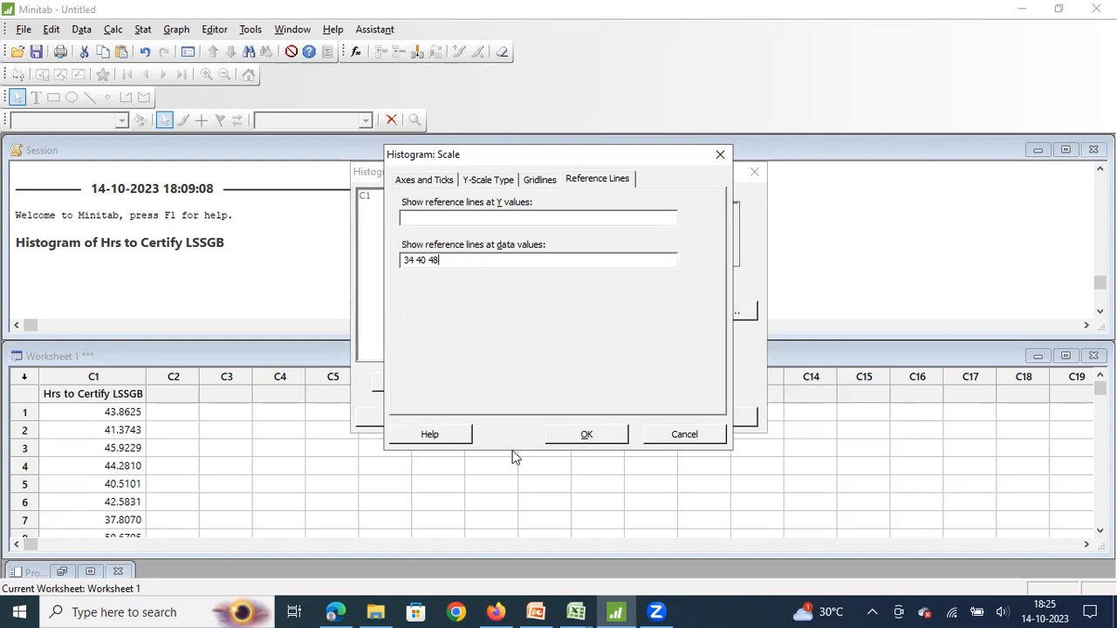
click(590, 435)
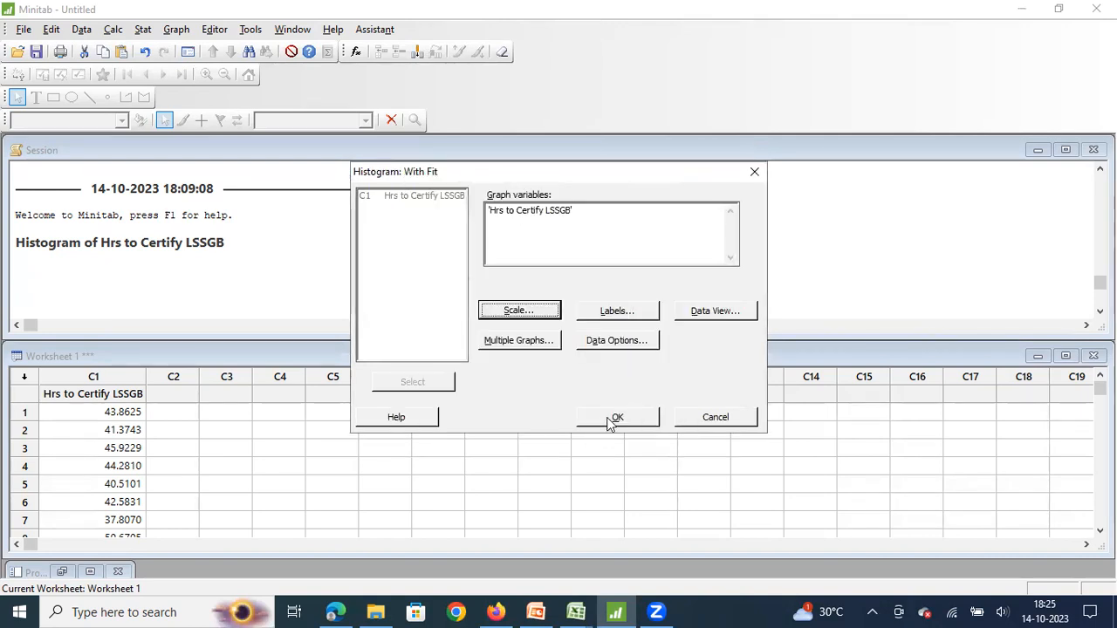
click(610, 419)
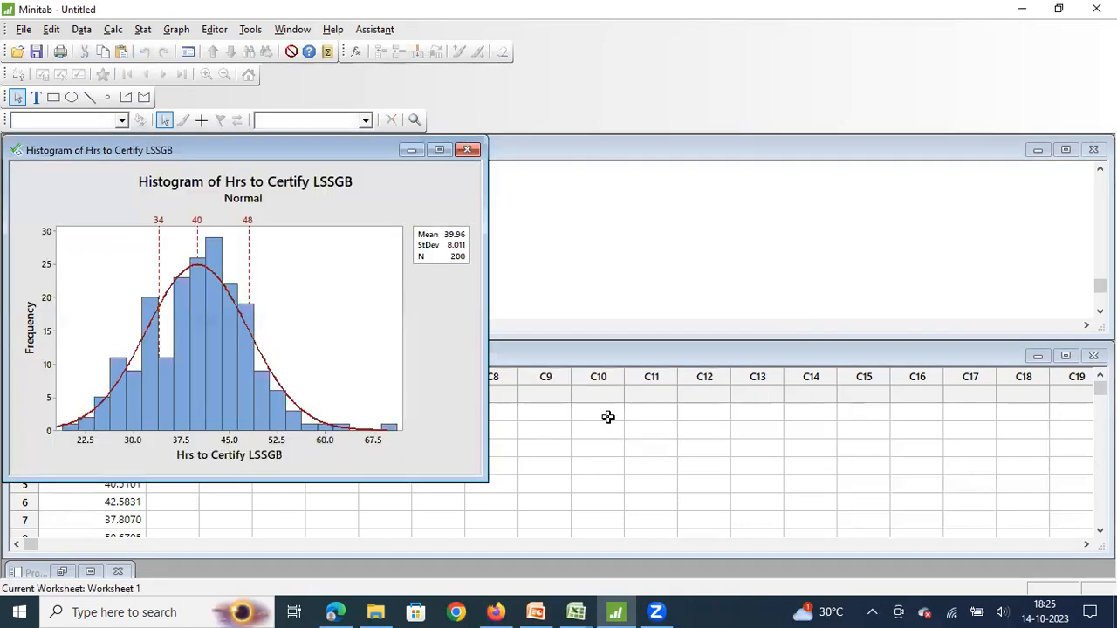
- Copy the histogram into Sheet16 of Minitab Tutorials.xlsx in Excel at cell L4, and shrink the picture slightly
click(469, 180)
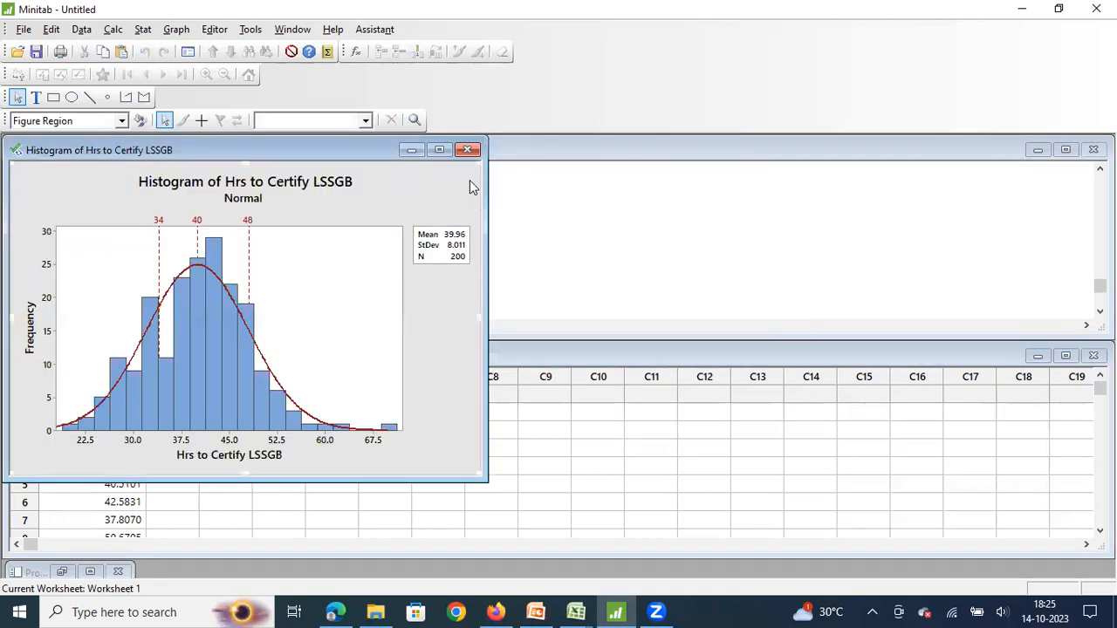
mouse_move(576, 612)
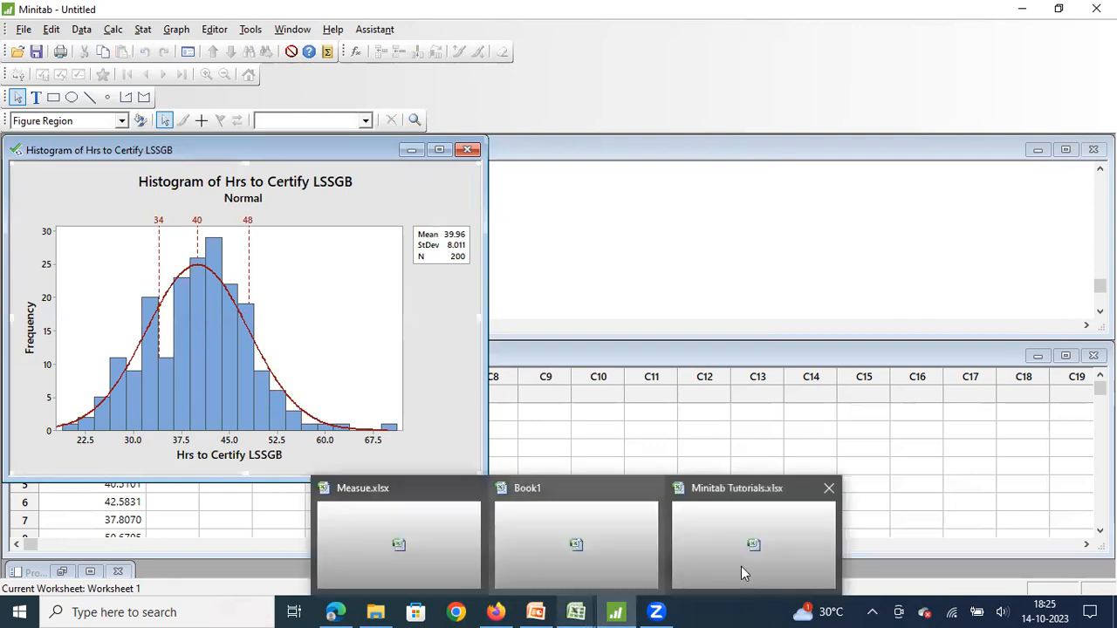
click(738, 546)
click(578, 259)
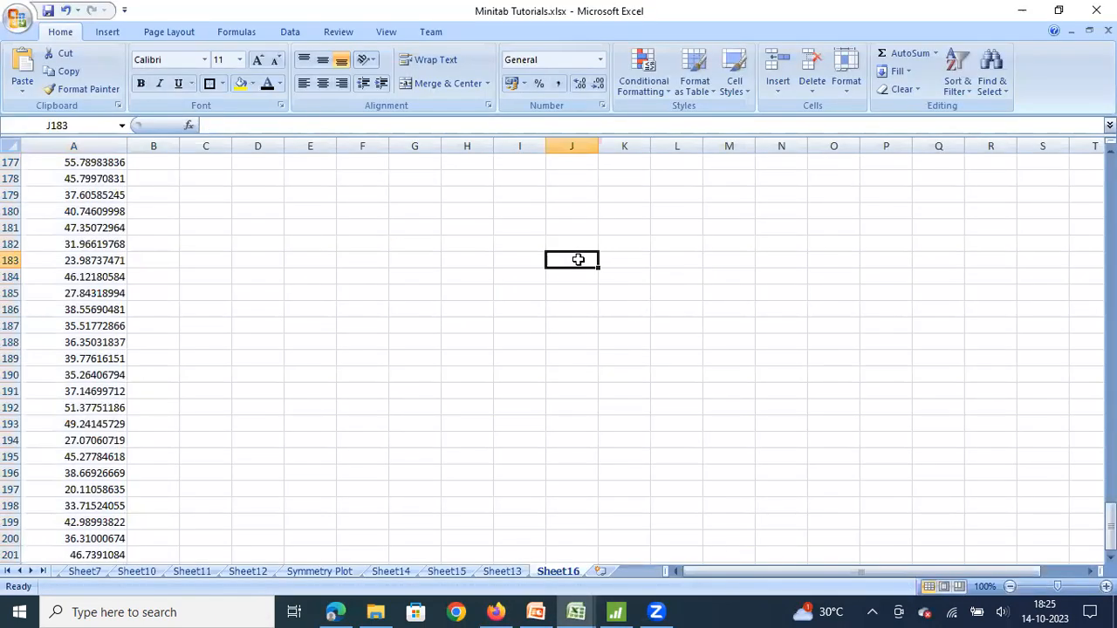
key(ctrl+Up)
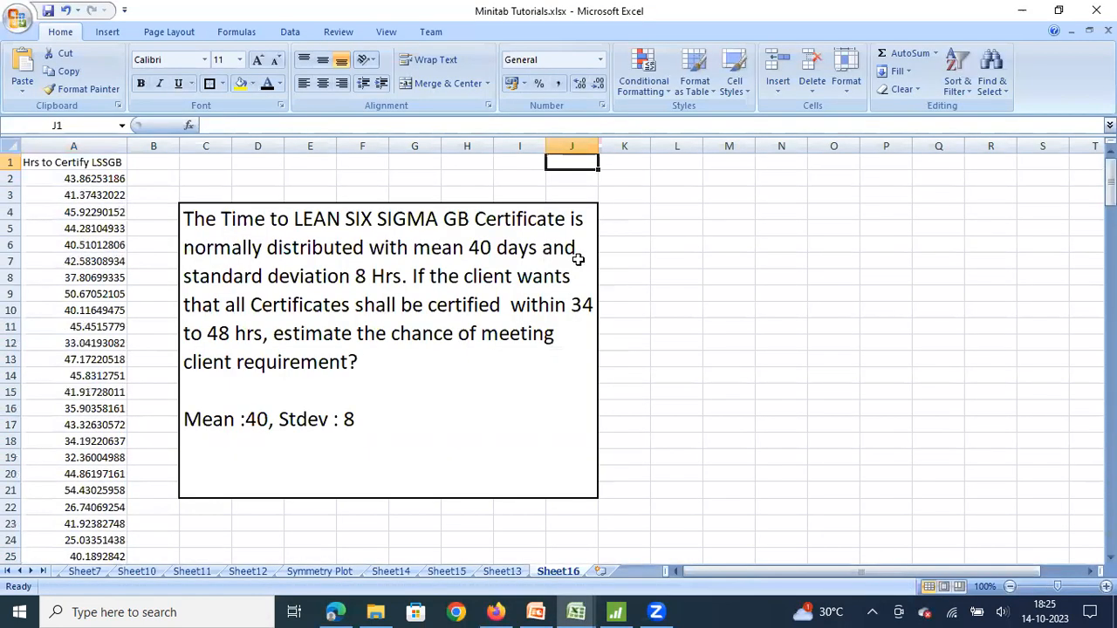
click(684, 210)
key(ctrl+v)
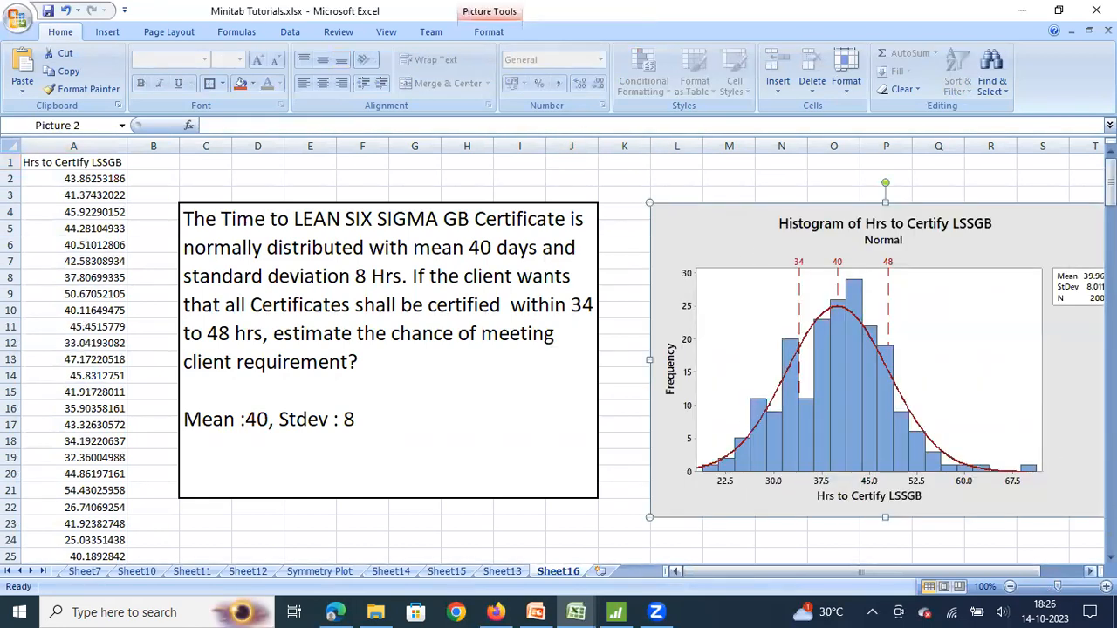
click(1089, 572)
drag(1016, 517, 986, 500)
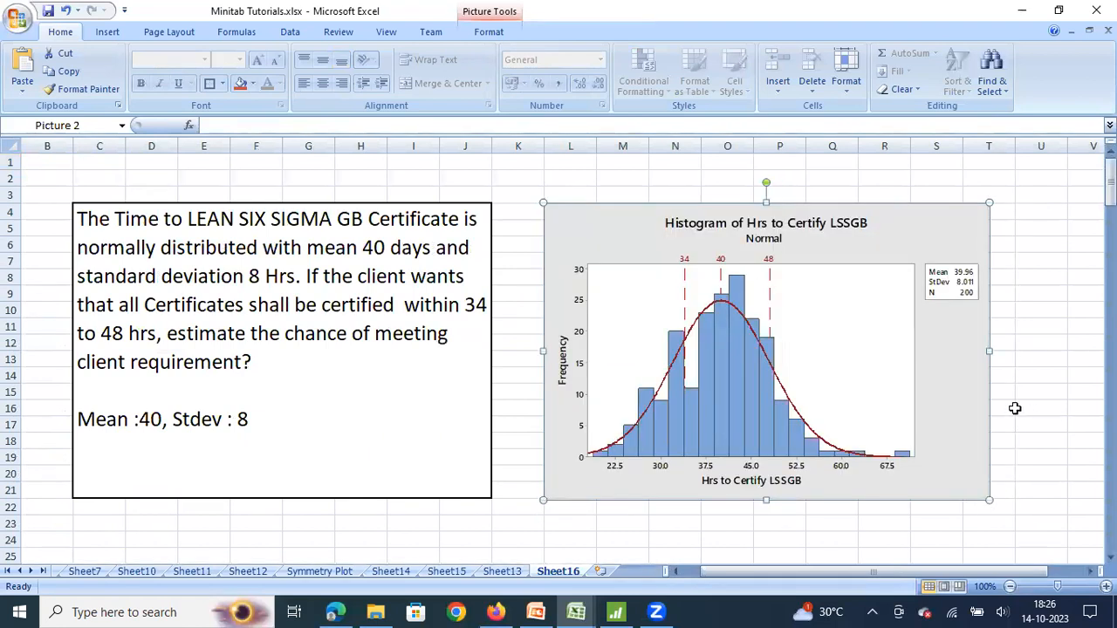
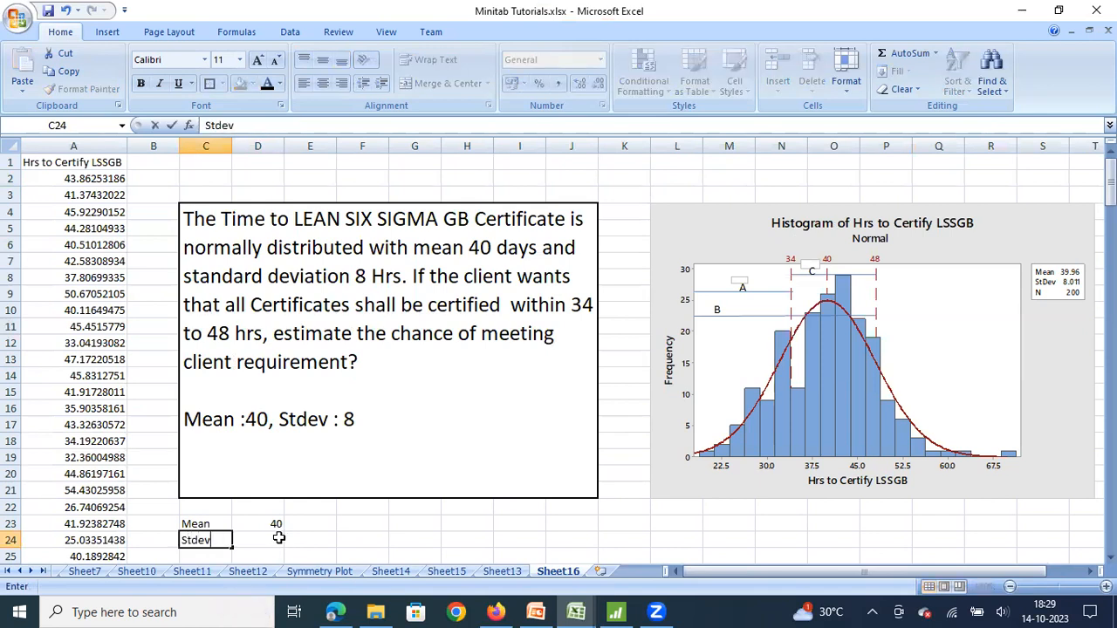
- Enter the label "Stdev" in C24 and the value 8 in D24
text(v)
key(Return)
click(278, 539)
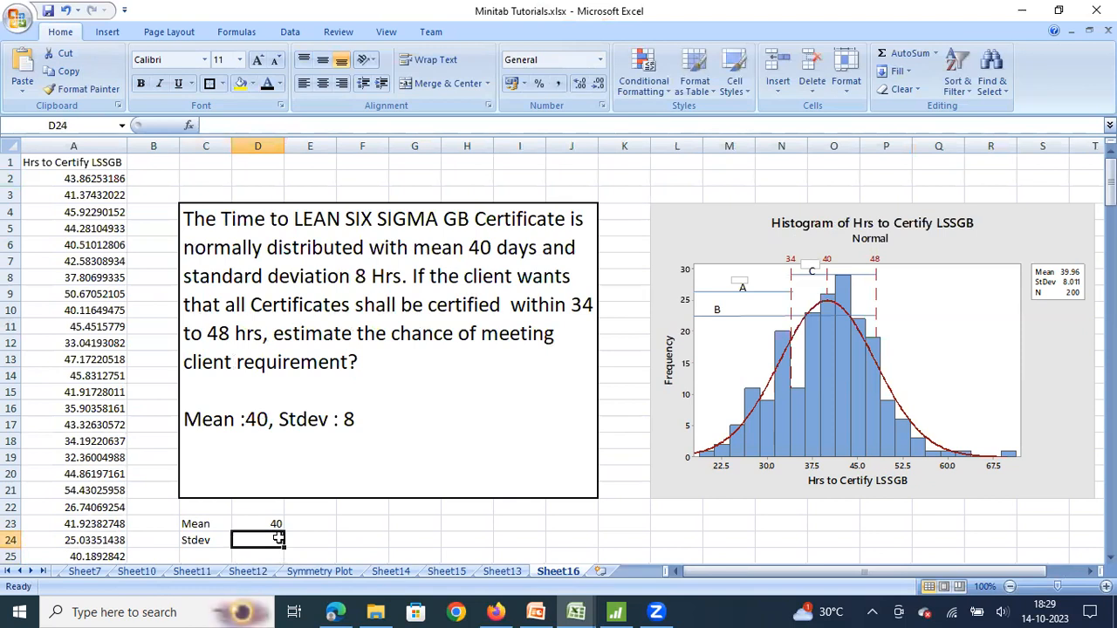
text(8)
key(Return)
key(Return)
key(Return)
key(Return)
key(Return)
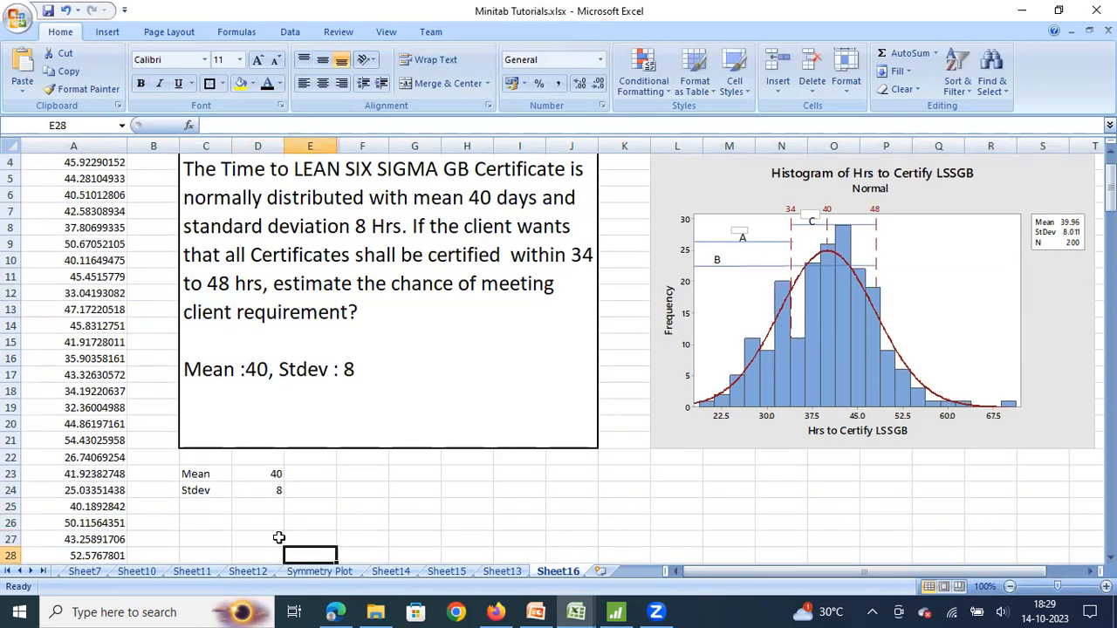
- Enter the label "Cummulative (P)" in C25 below the Stdev label
key(Up)
key(Up)
key(Up)
key(Left)
key(Left)
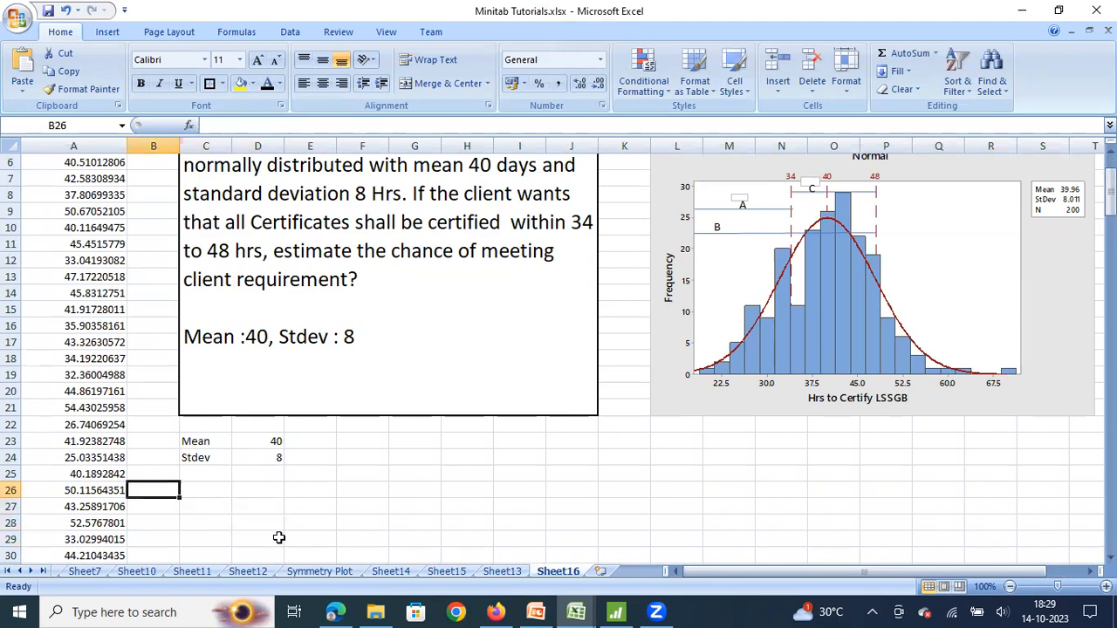
key(Up)
key(Right)
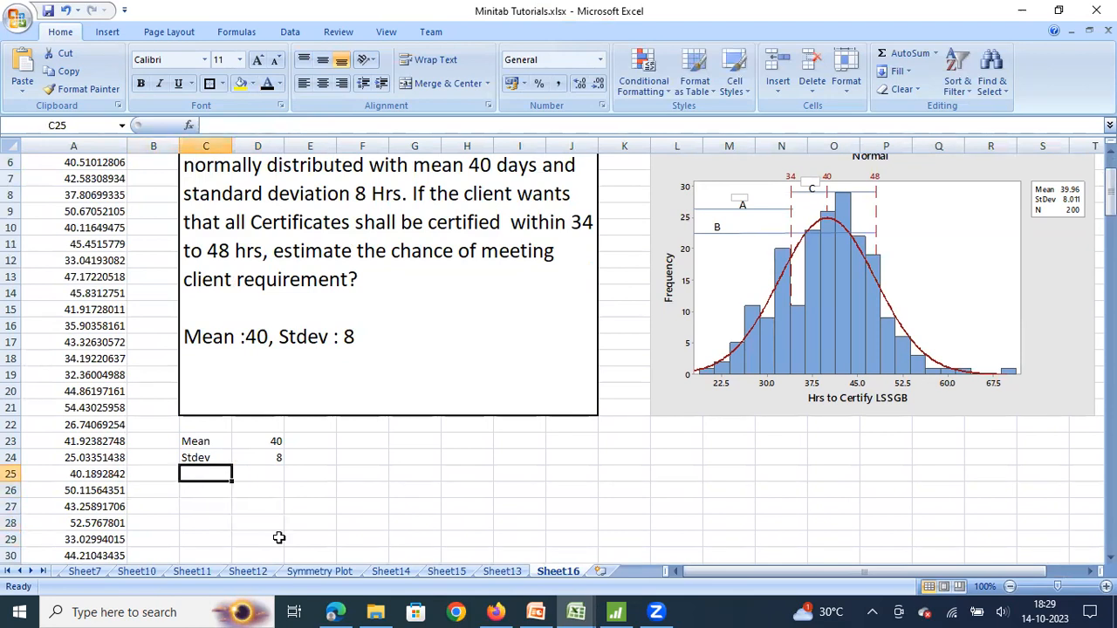
text(Cp)
key(Return)
key(Right)
key(Up)
key(Left)
text(Cummulative)
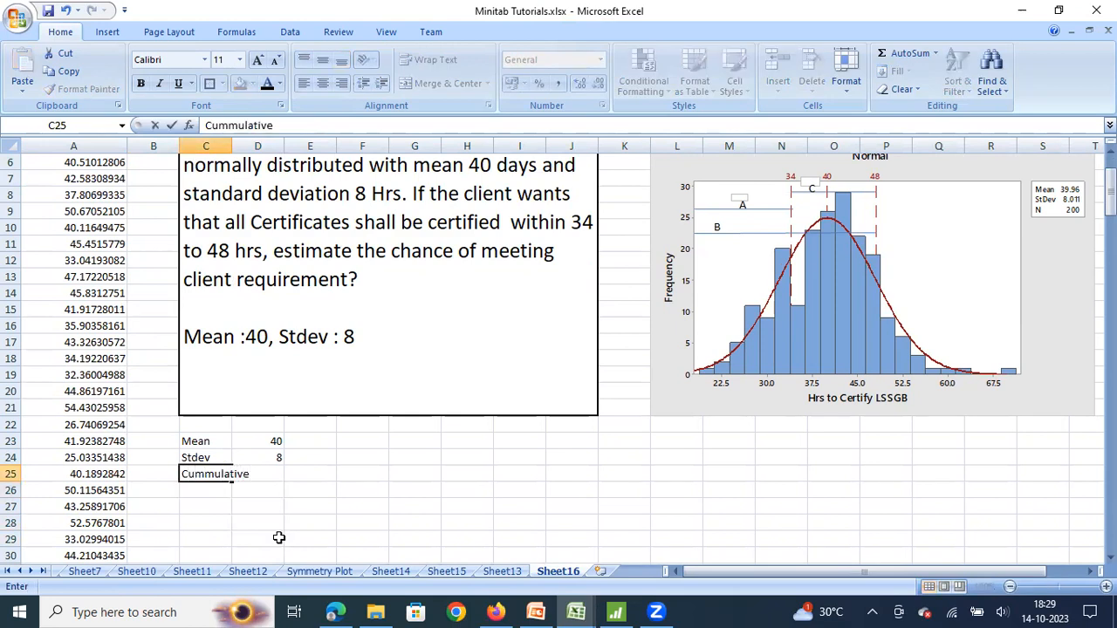
text( (P))
key(Return)
- Enter 34 in D25 and widen column C to fit its longest label
key(Up)
key(Right)
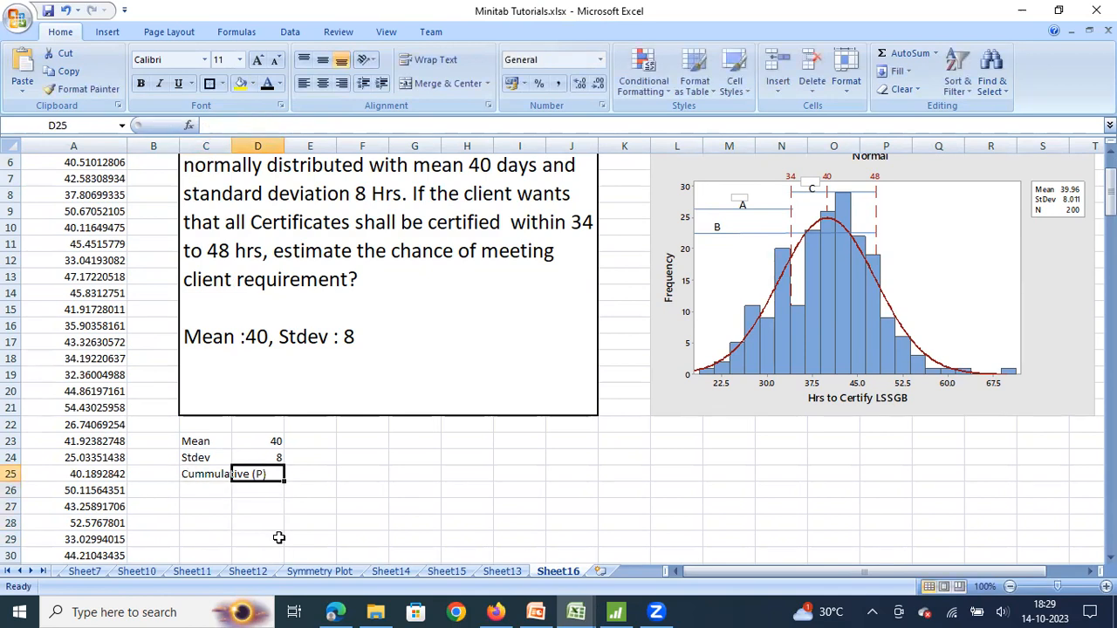
text(34)
key(Return)
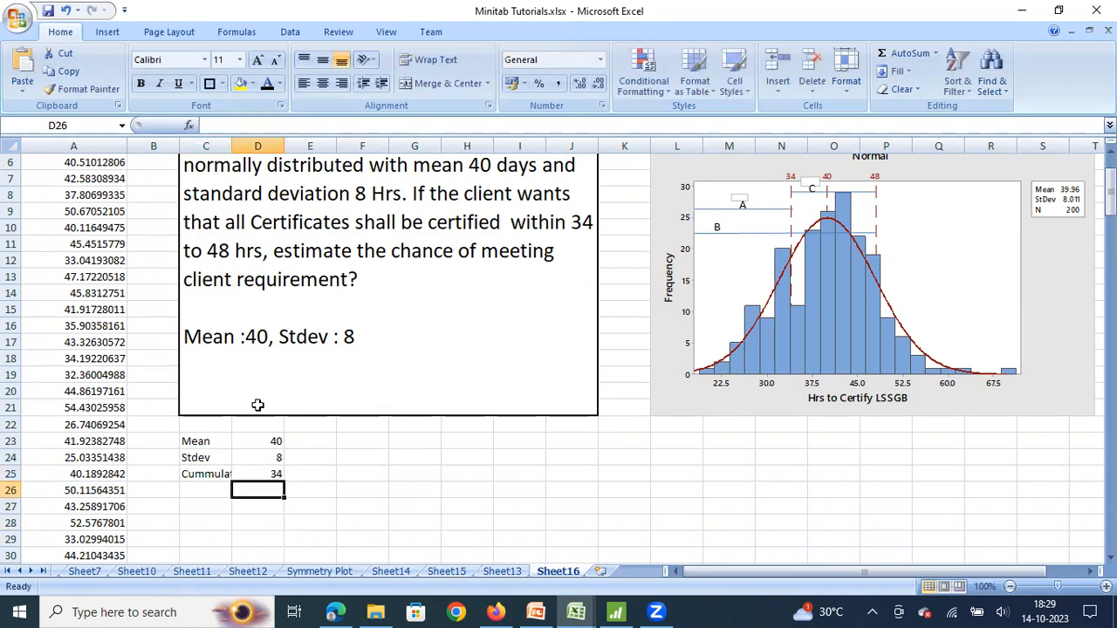
double_click(231, 145)
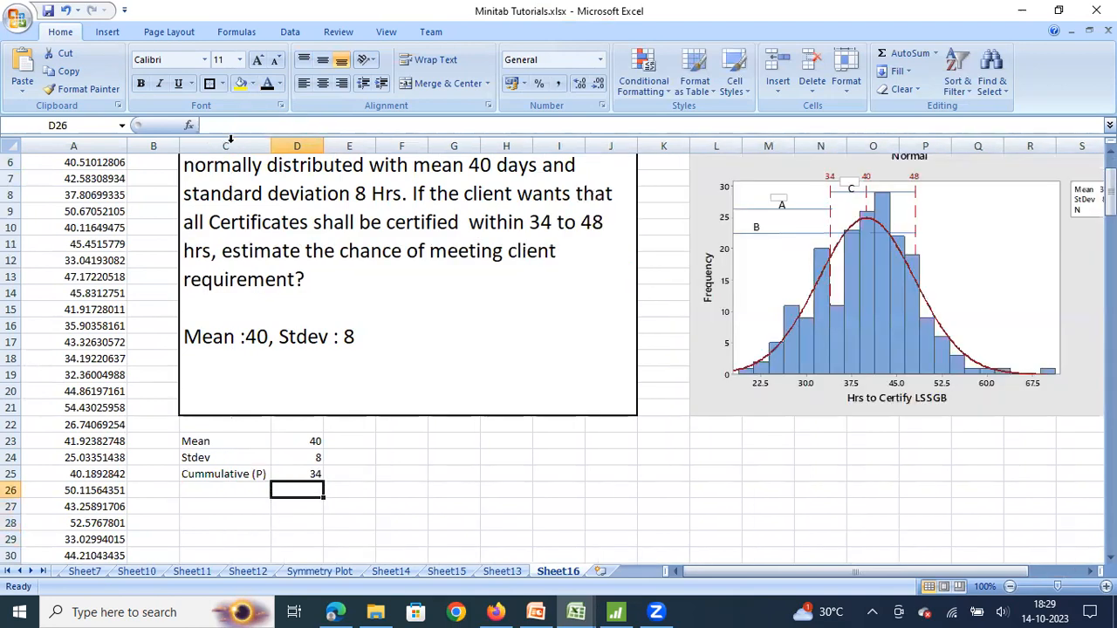
- Copy the cumulative row C25:D25 into row 26 and set D26 to 48
key(Up)
key(Left)
key(shift+Right)
key(ctrl+c)
key(Down)
key(ctrl+v)
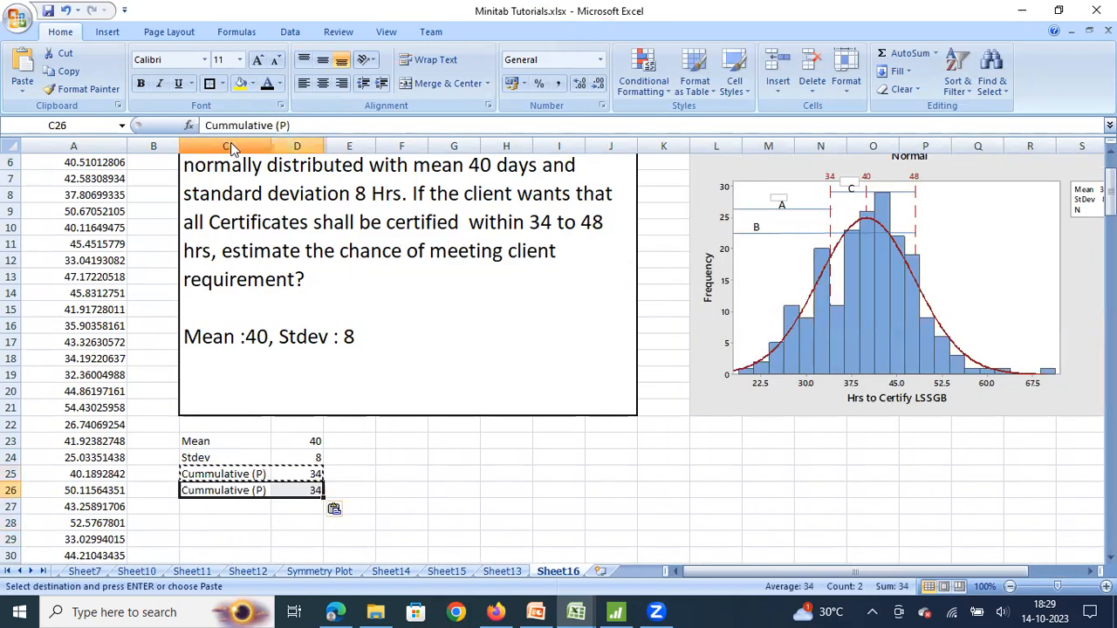
key(Right)
text(4)
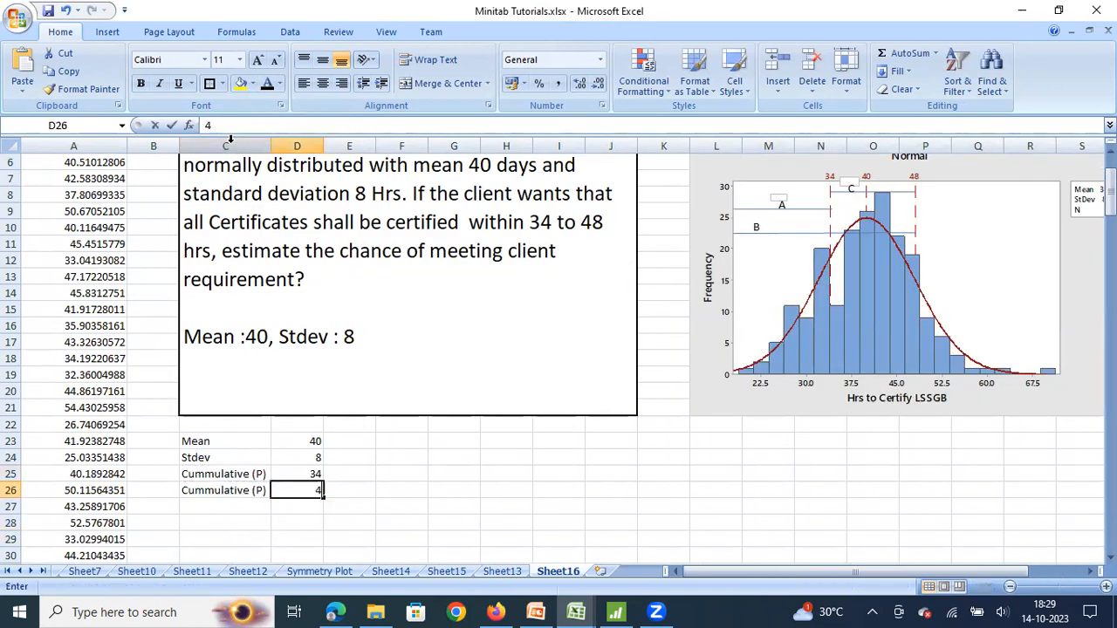
text(8)
key(Return)
key(Right)
key(Up)
key(Up)
key(Down)
key(Down)
key(Left)
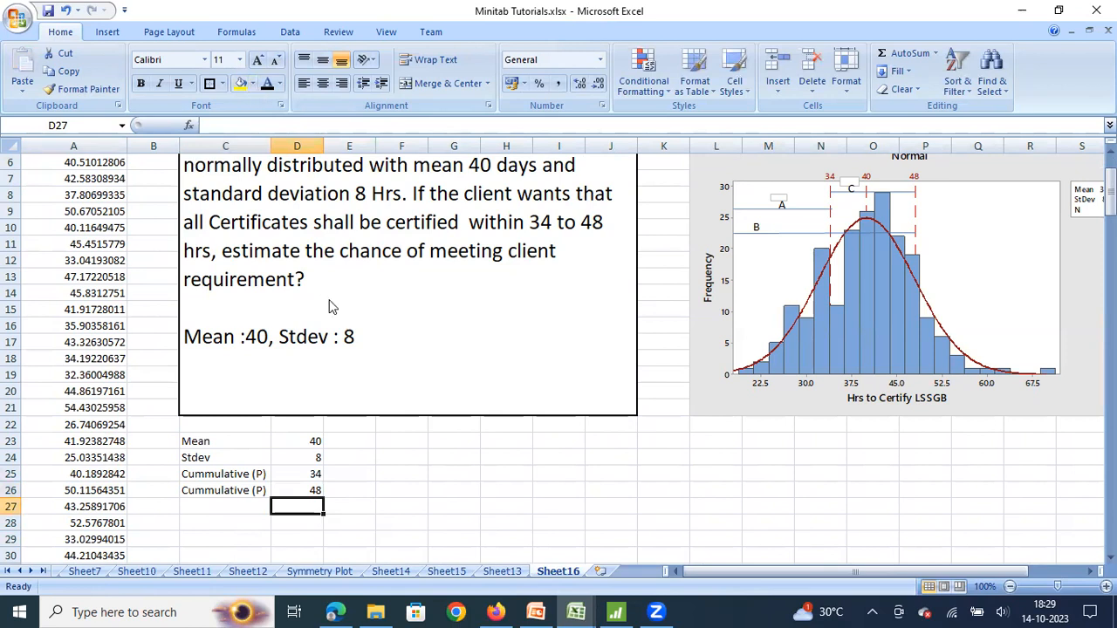
- Enter the formula =NORMDIST(D25,D23,D24,0) in E25, using the 34-hour limit, the mean and the standard deviation
click(356, 472)
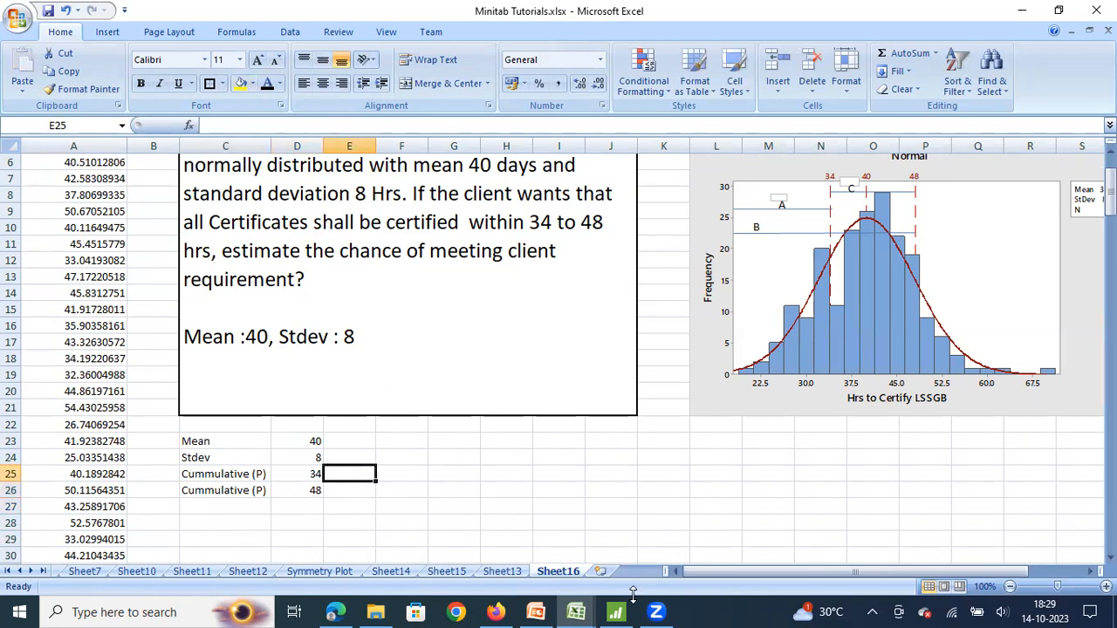
text(=)
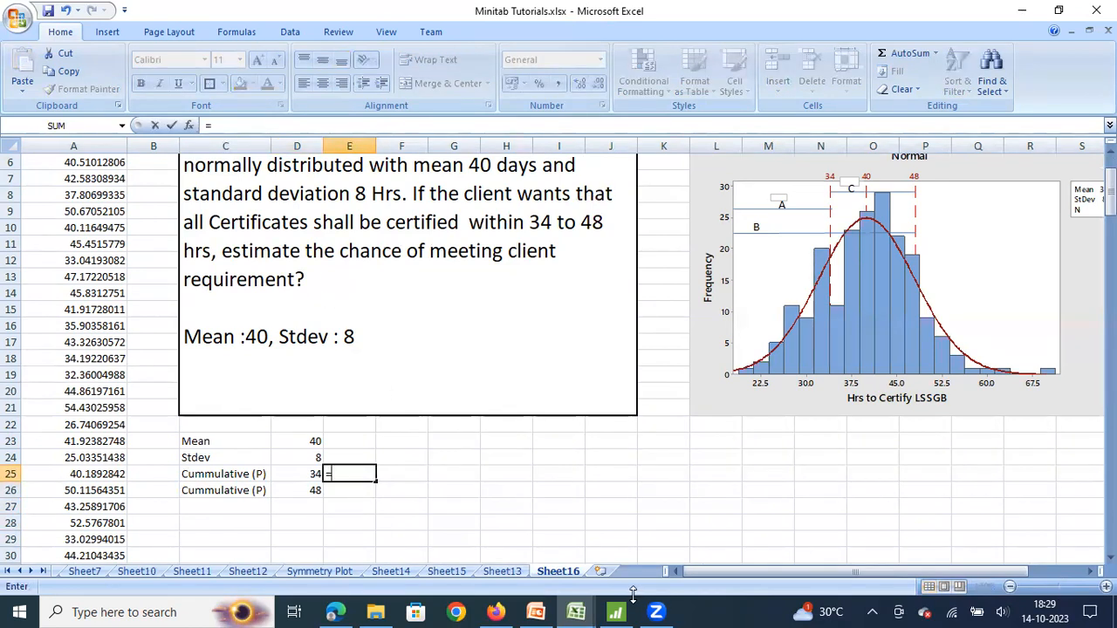
text(no)
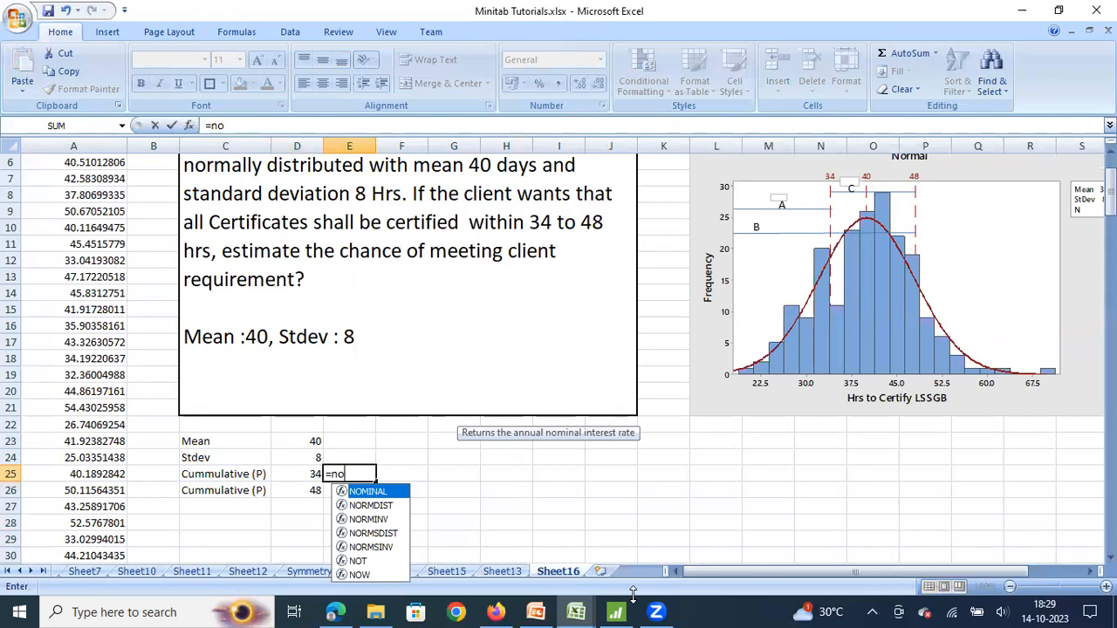
text(r)
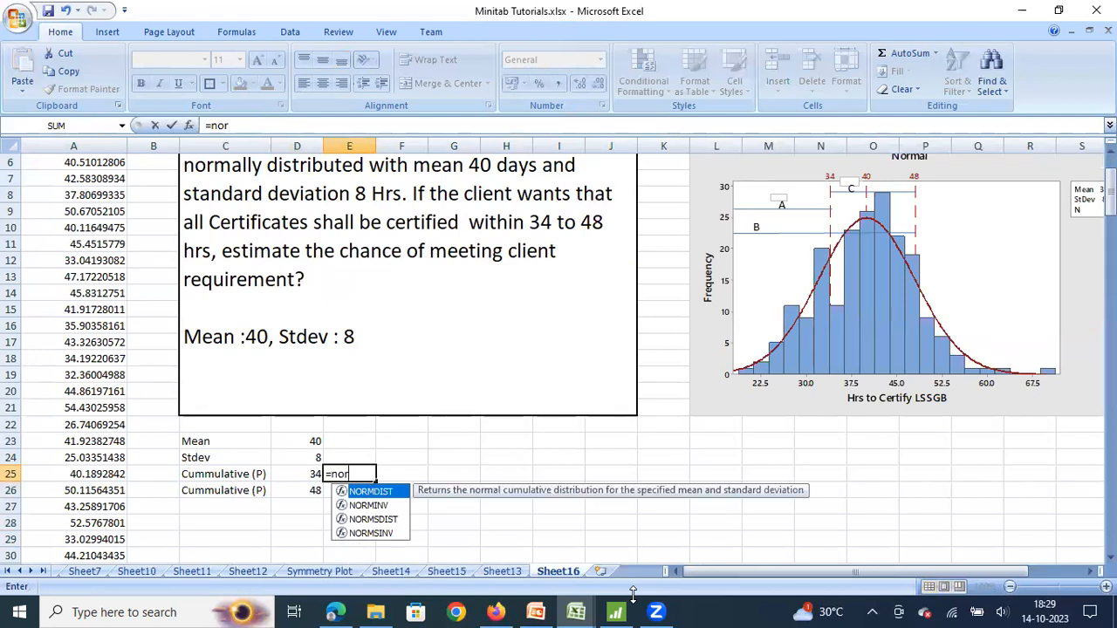
double_click(371, 492)
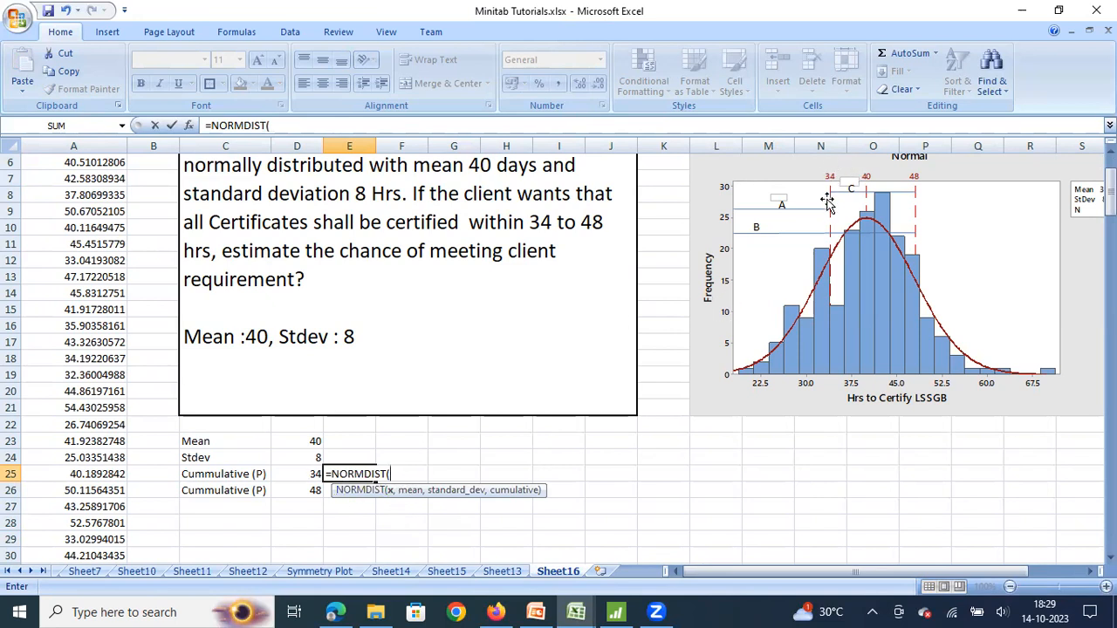
click(288, 477)
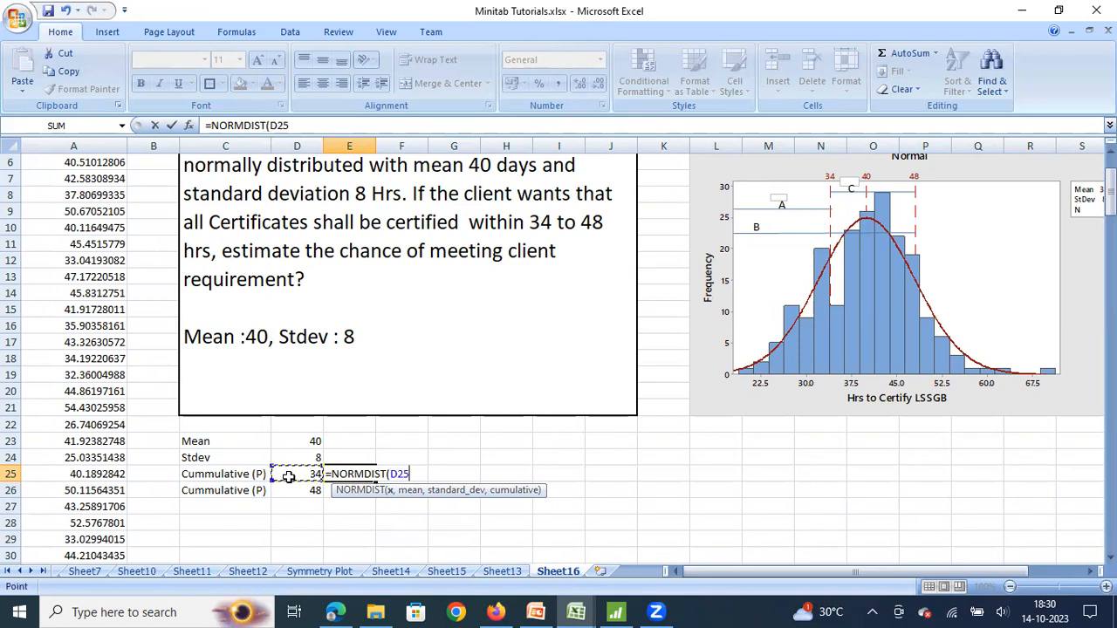
text(,)
click(311, 442)
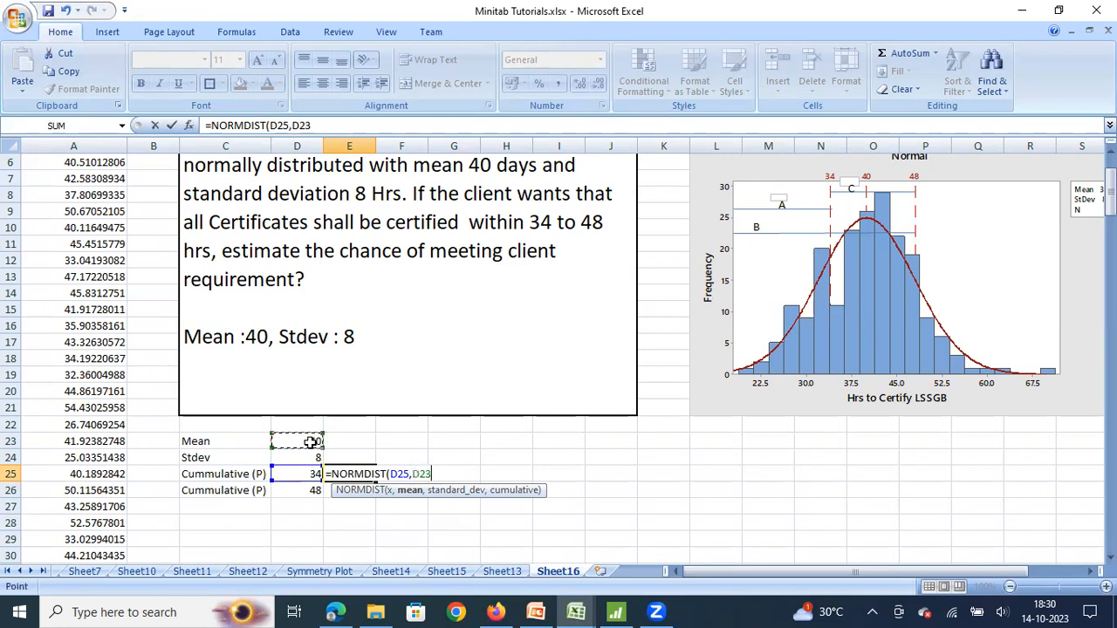
text(,)
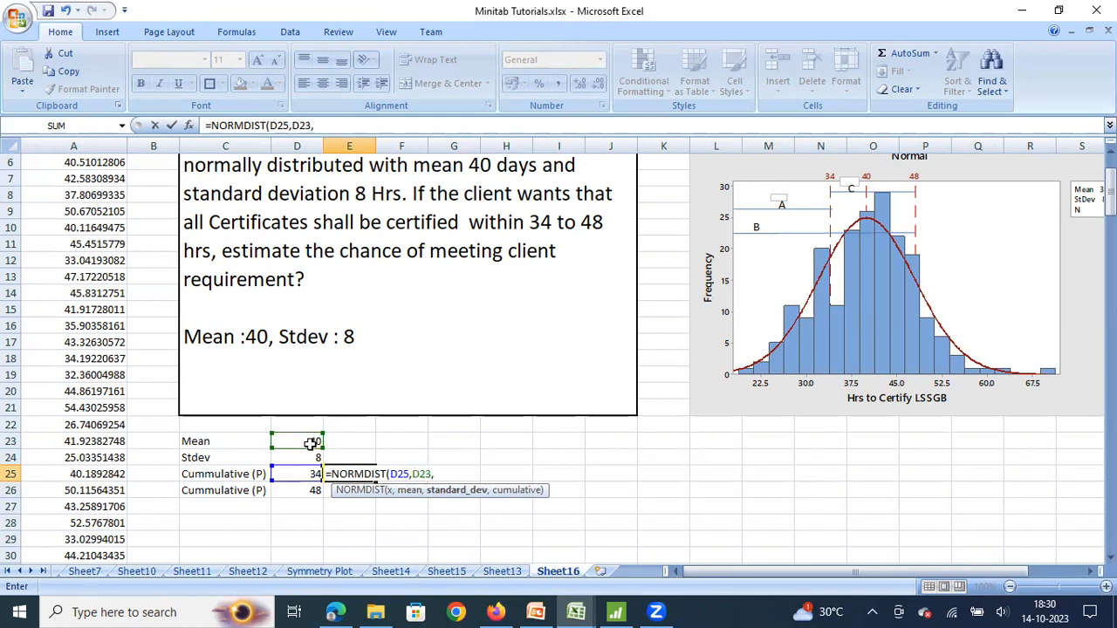
click(306, 459)
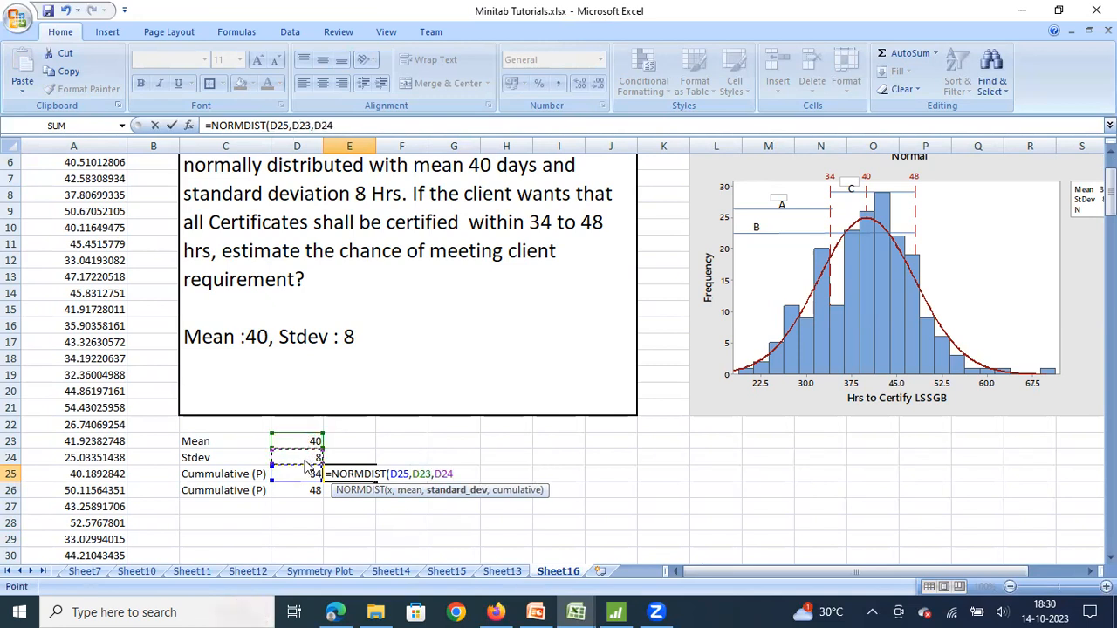
text(,)
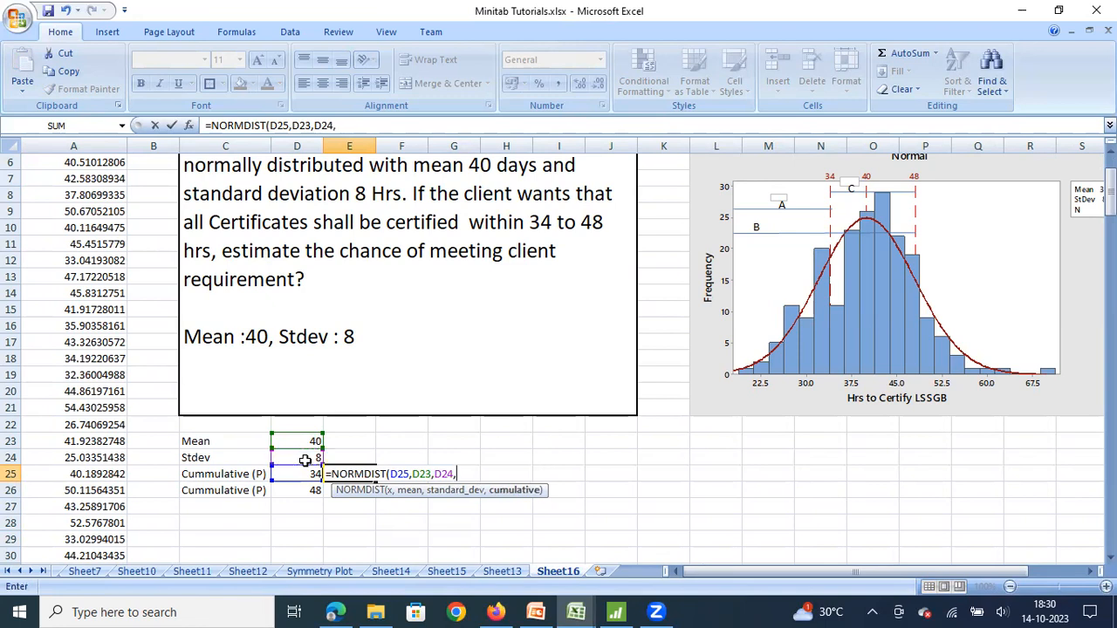
text(0))
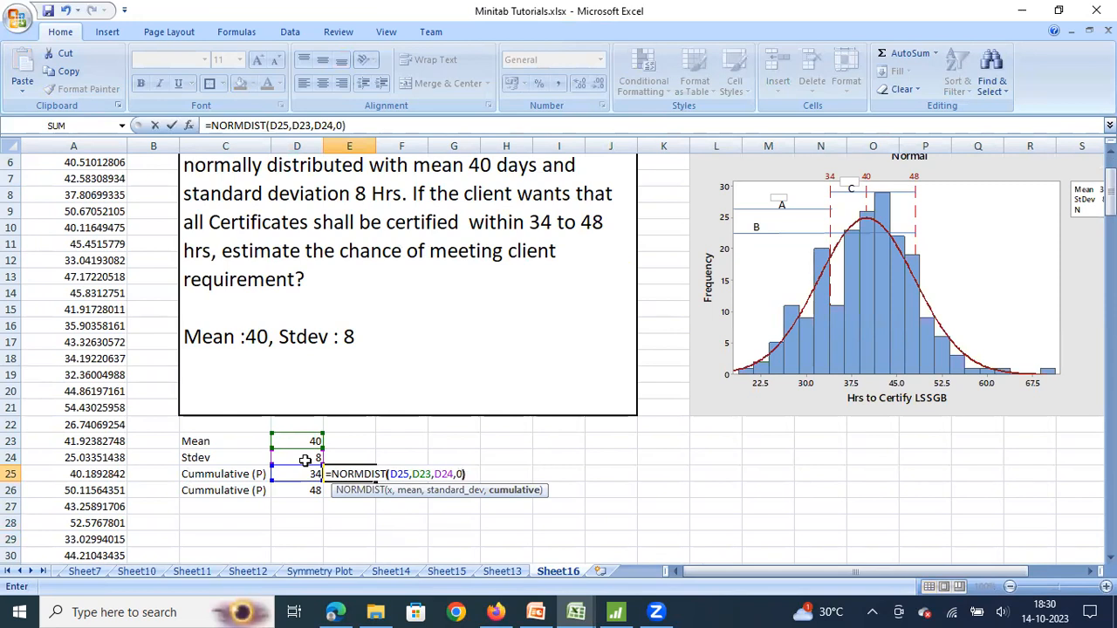
key(Return)
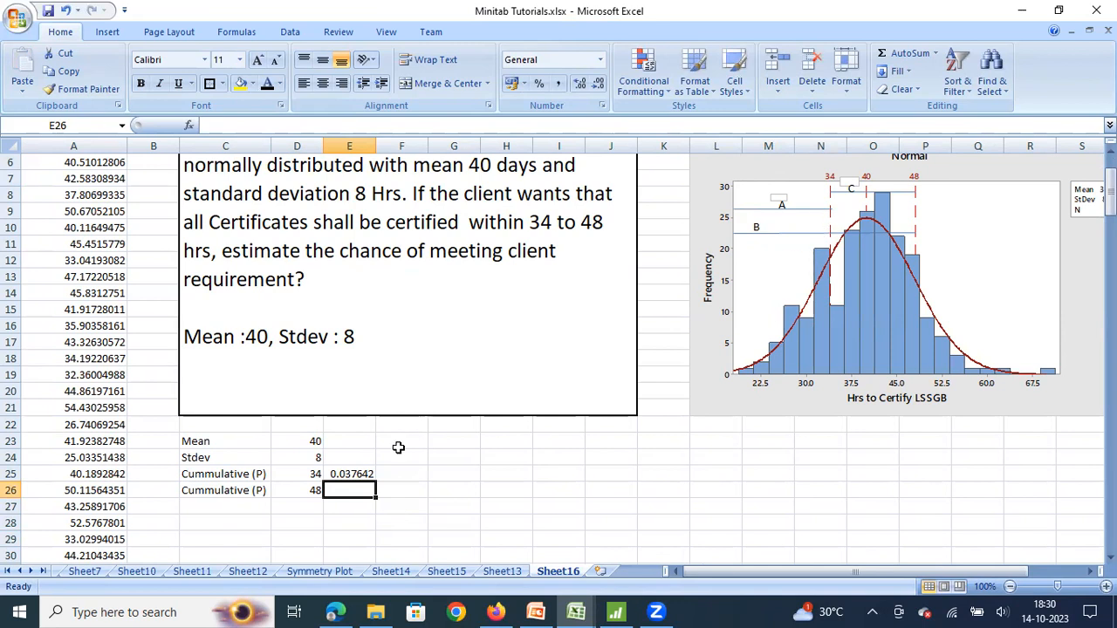
- Set the cumulative argument of the NORMDIST formula in E25 to 1
click(364, 474)
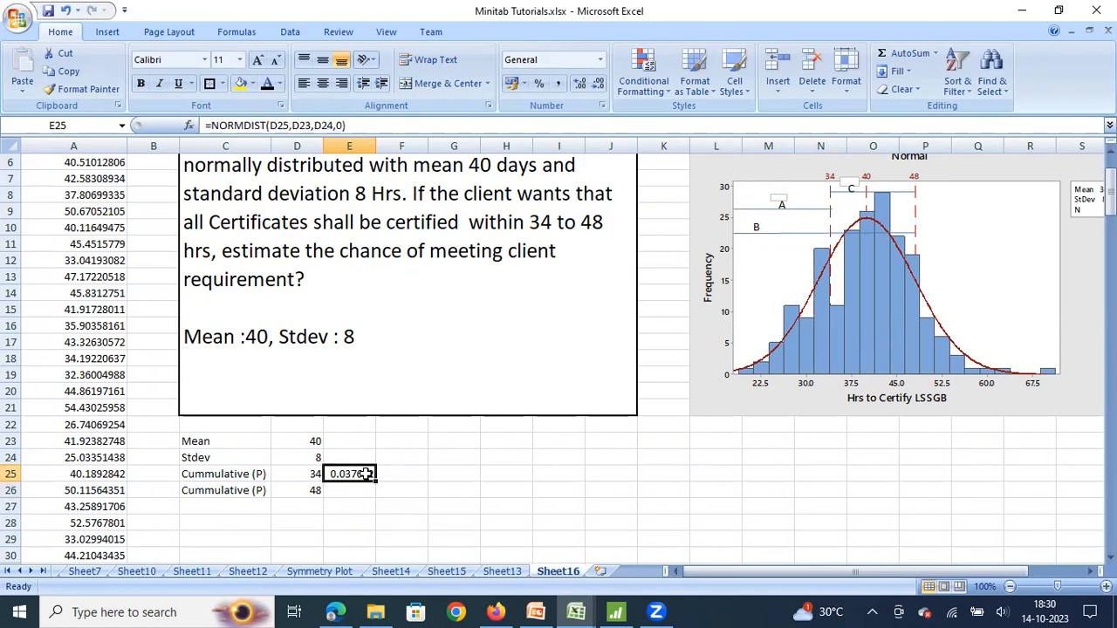
click(341, 125)
key(BackSpace)
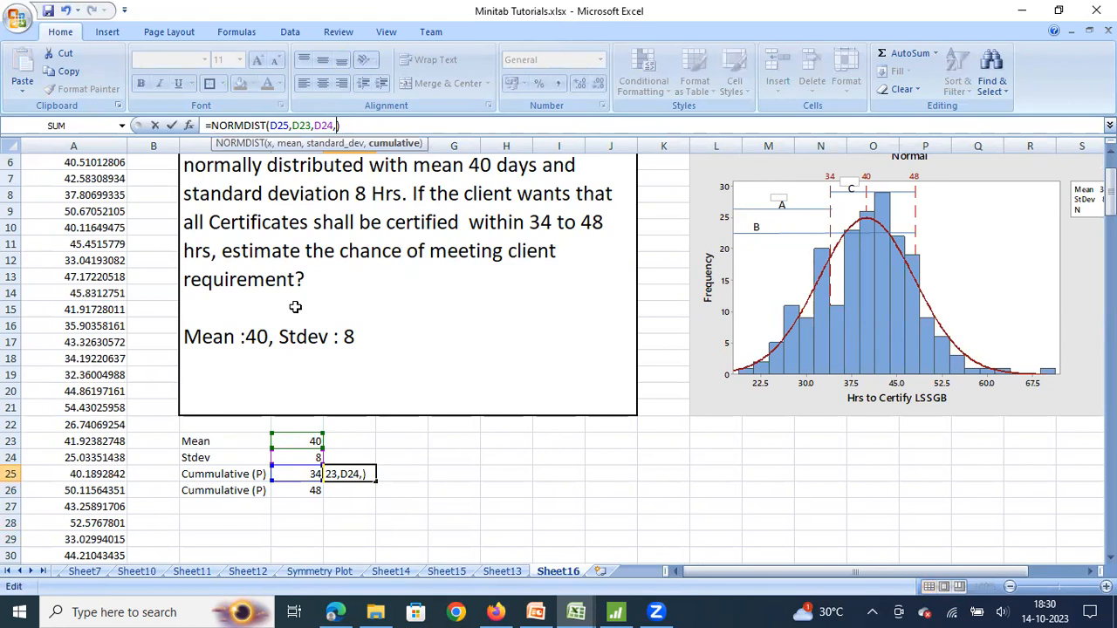
text(1)
key(Return)
key(Up)
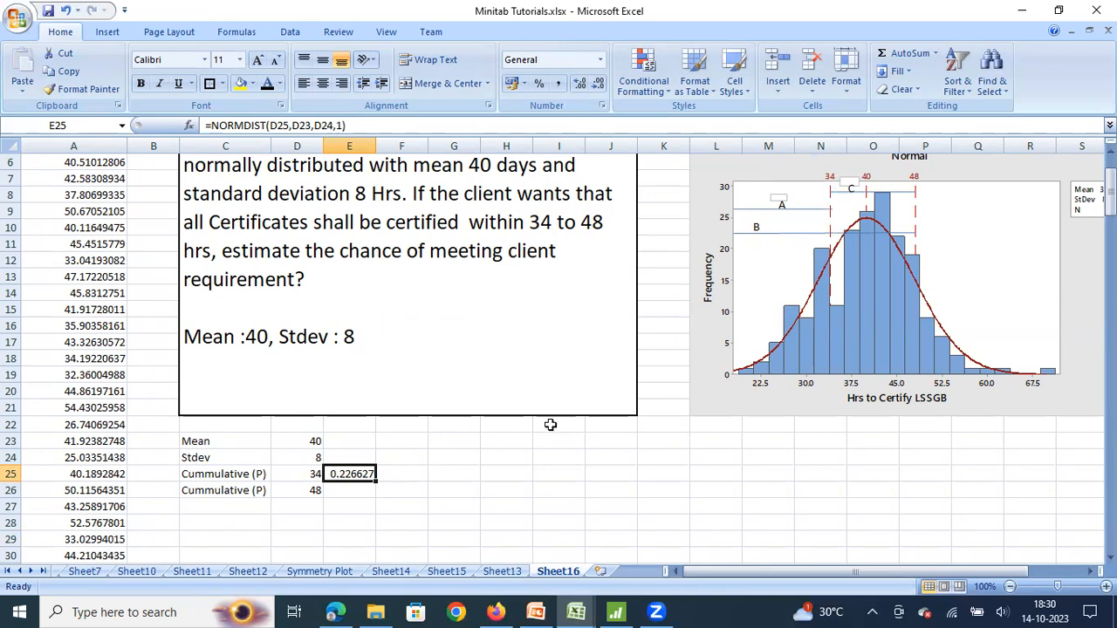
- Reuse the E25 formula in E26 with D26 as its x value, giving =NORMDIST(D26,D23,D24,1)
key(Return)
key(Up)
key(F2)
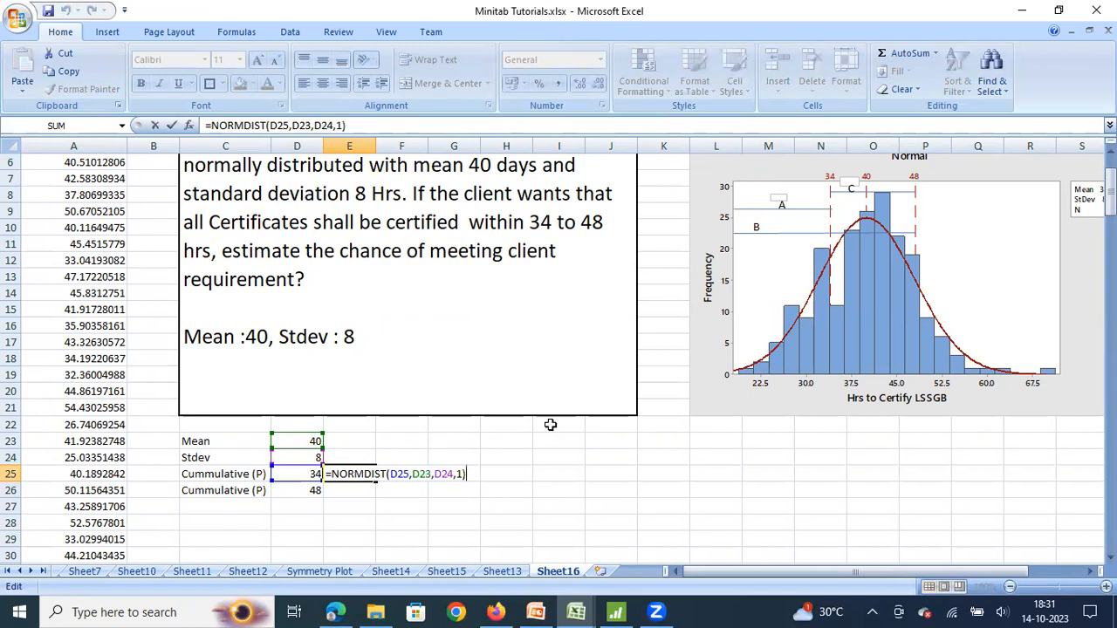
key(Return)
key(F2)
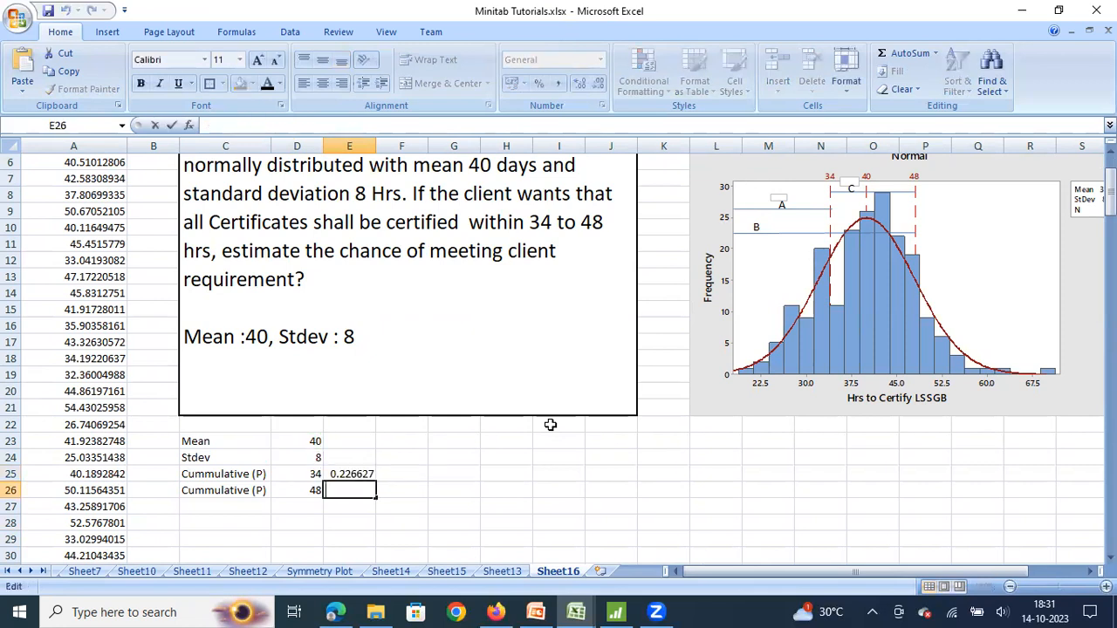
text(=NORMDIST(D25,D23,D24,1))
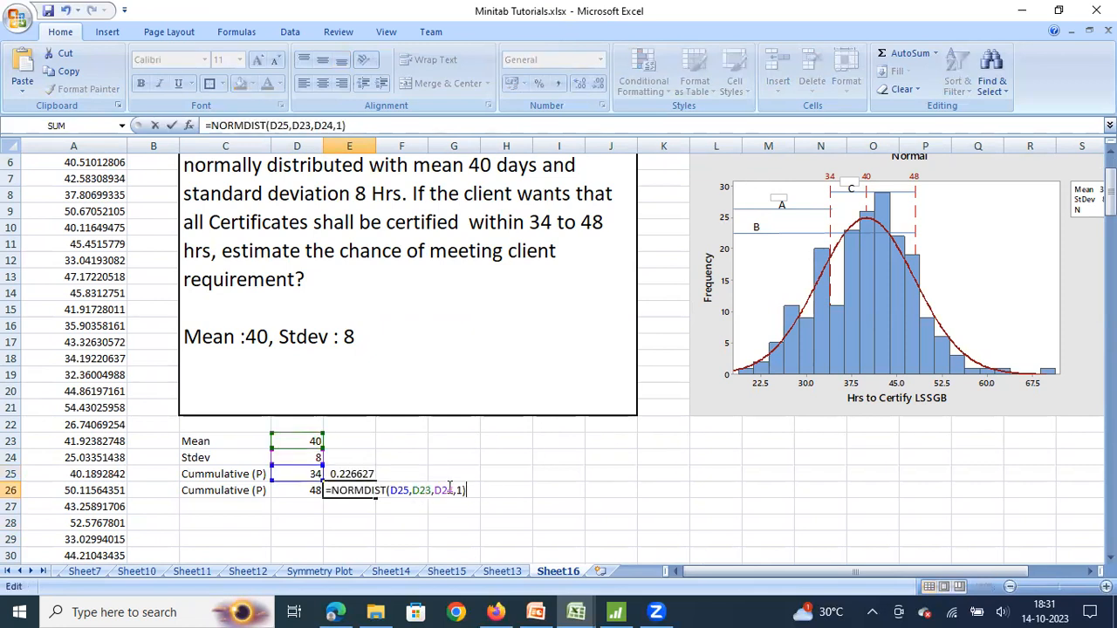
drag(287, 482, 287, 490)
key(Return)
key(Up)
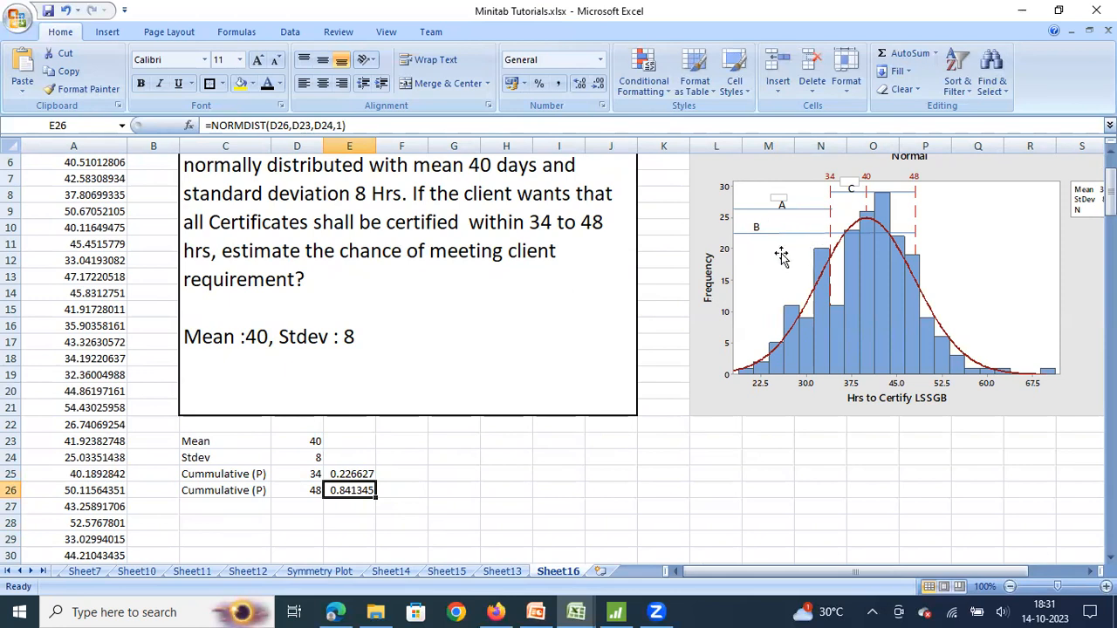
- Copy the "Cummulative (P)" label into C27 and enter "34 to 48" in D27
click(236, 515)
key(Up)
key(ctrl+c)
click(235, 510)
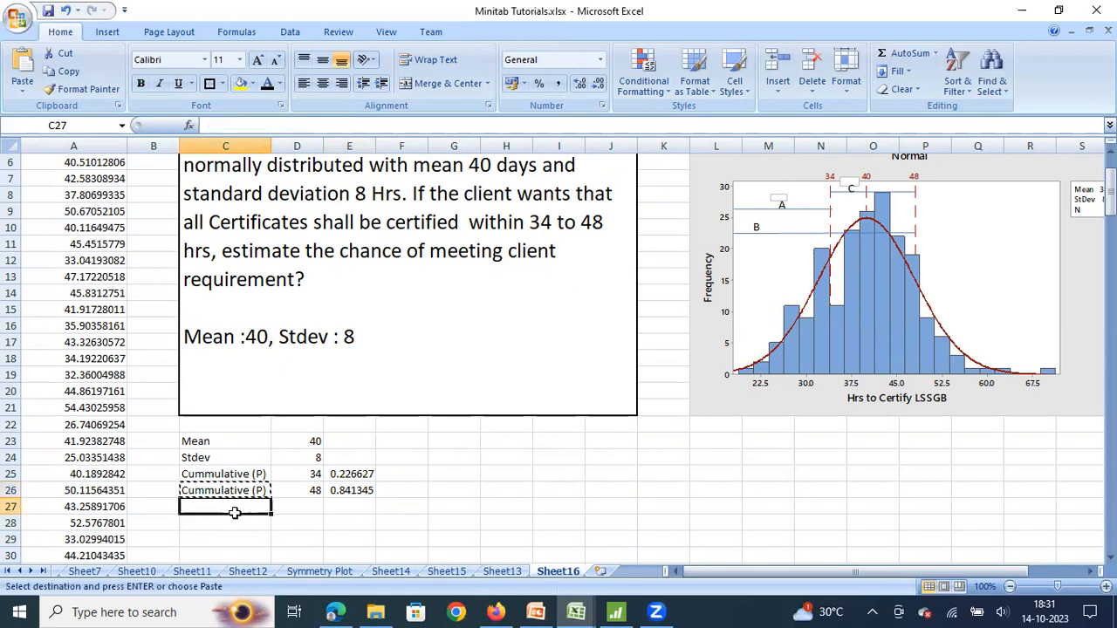
key(ctrl+v)
key(Right)
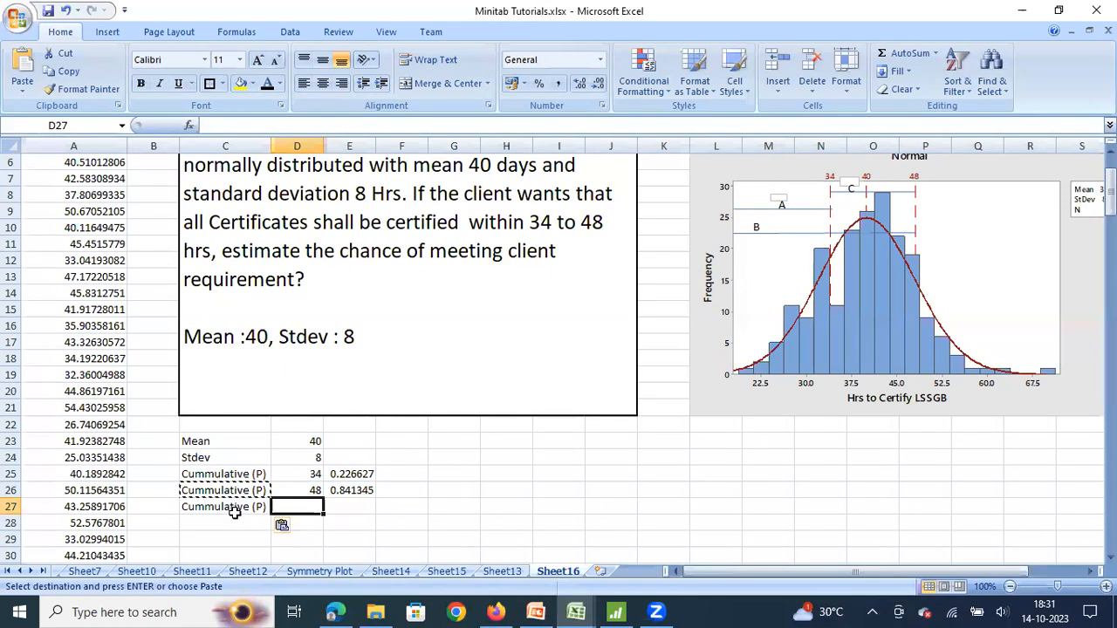
text(34 to 48)
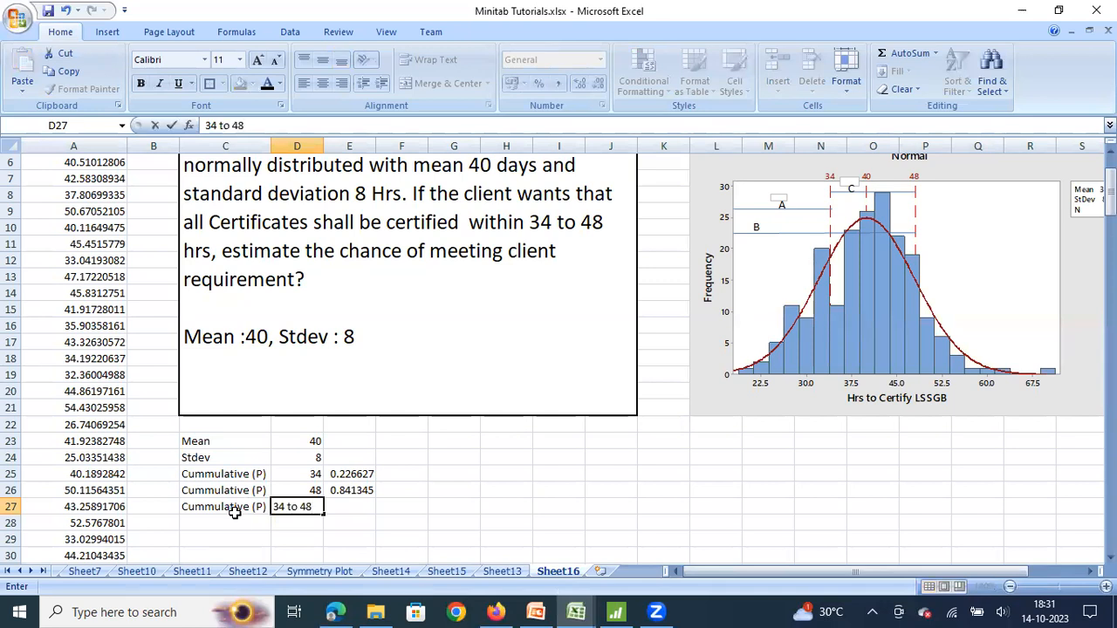
key(Right)
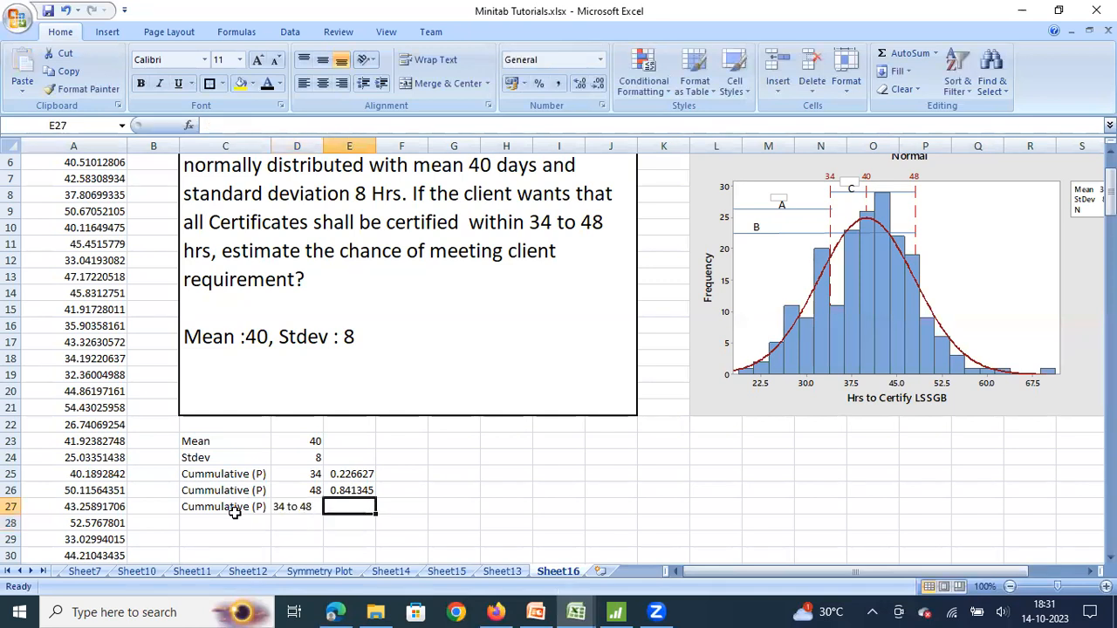
- Calculate the probability between both limits in E27 with the formula =E26-E25
text(=)
key(Up)
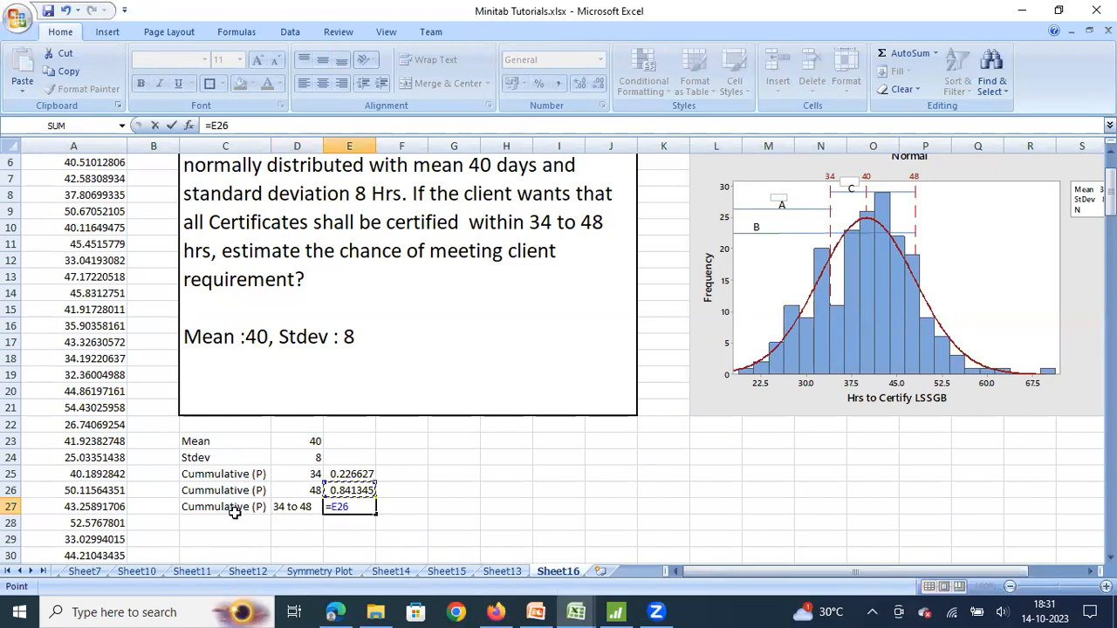
text(-)
key(Up)
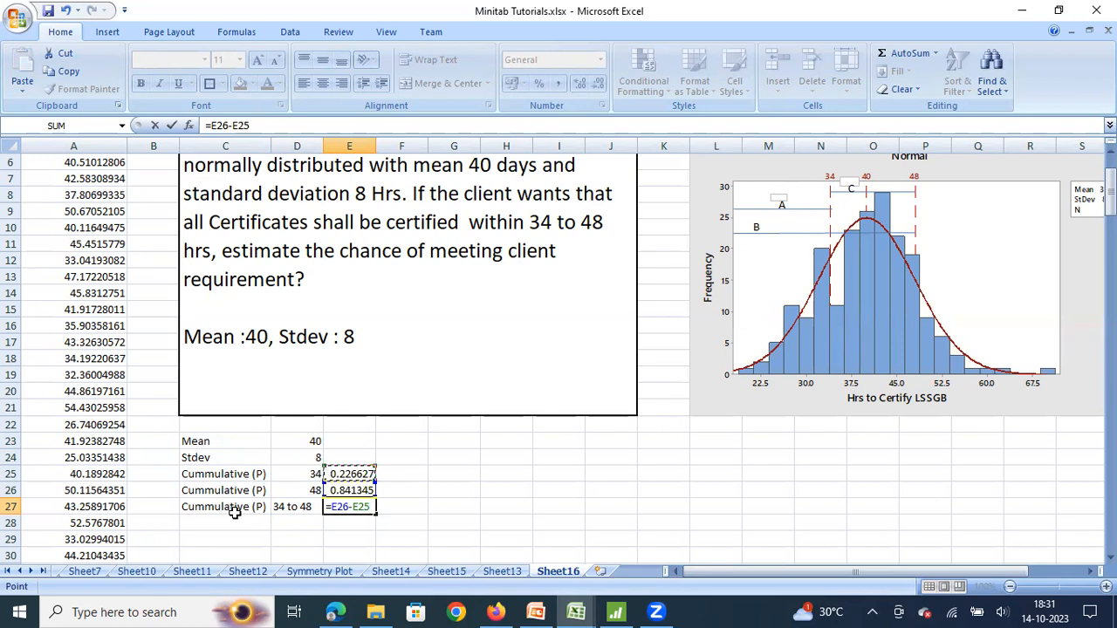
key(Return)
key(Up)
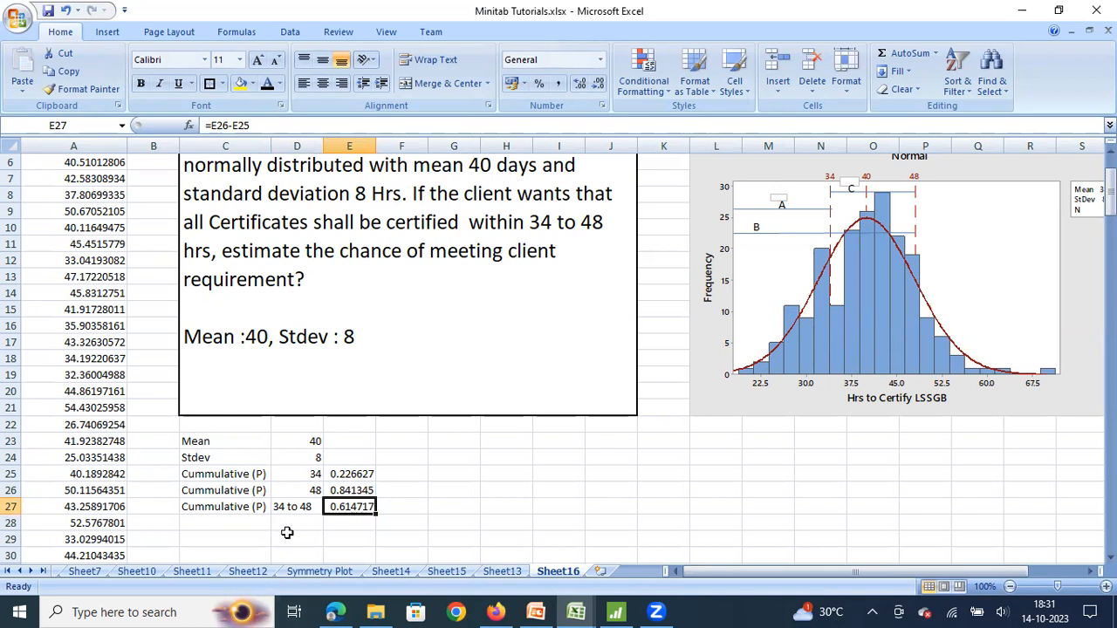
- Highlight the 34 to 48 probability in E27 with a yellow fill
click(292, 506)
click(357, 502)
click(243, 84)
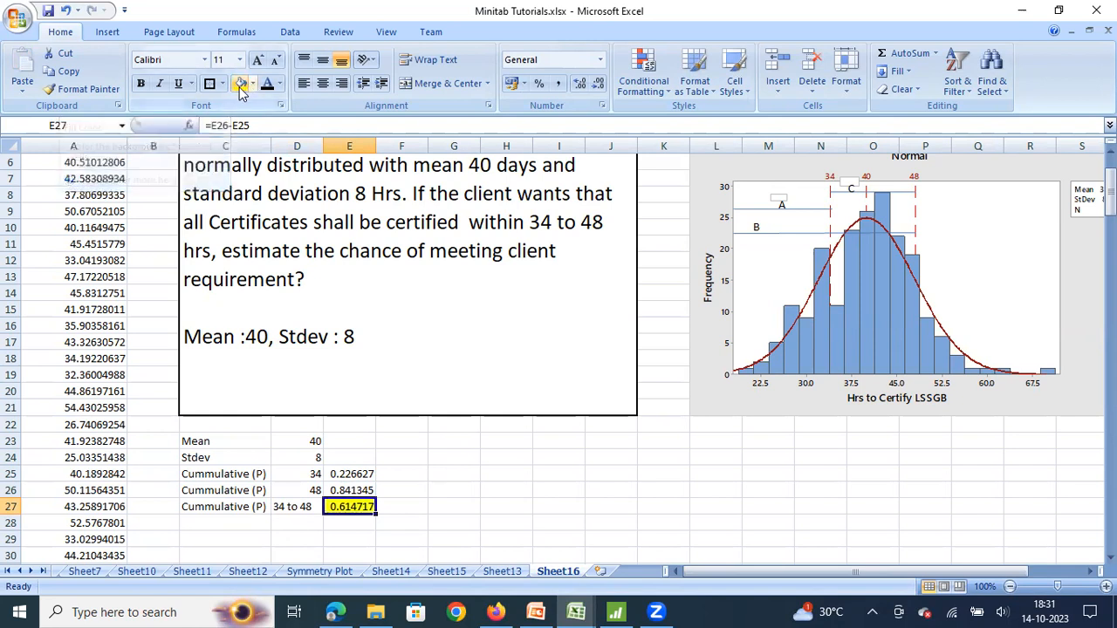
- Review the sheet from the problem statement and histogram down to the calculated probabilities
click(452, 489)
key(ctrl+Up)
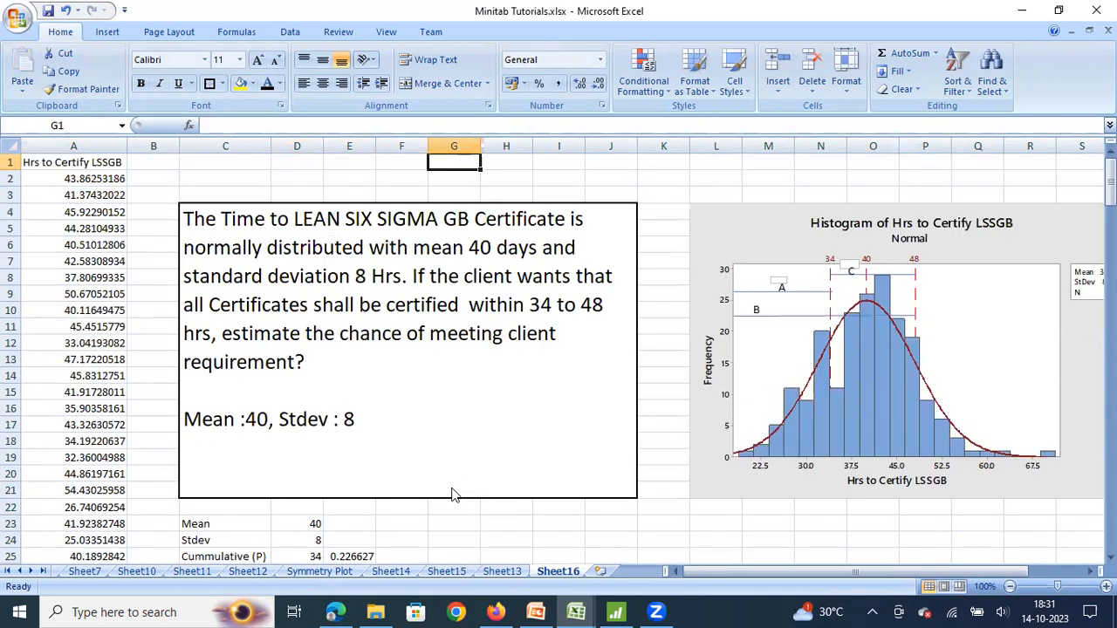
key(Left)
key(Left)
key(Down)
key(Down)
key(Down)
key(Down)
key(Down)
key(Down)
key(Down)
key(Down)
key(Down)
key(Down)
key(Down)
key(Down)
key(Down)
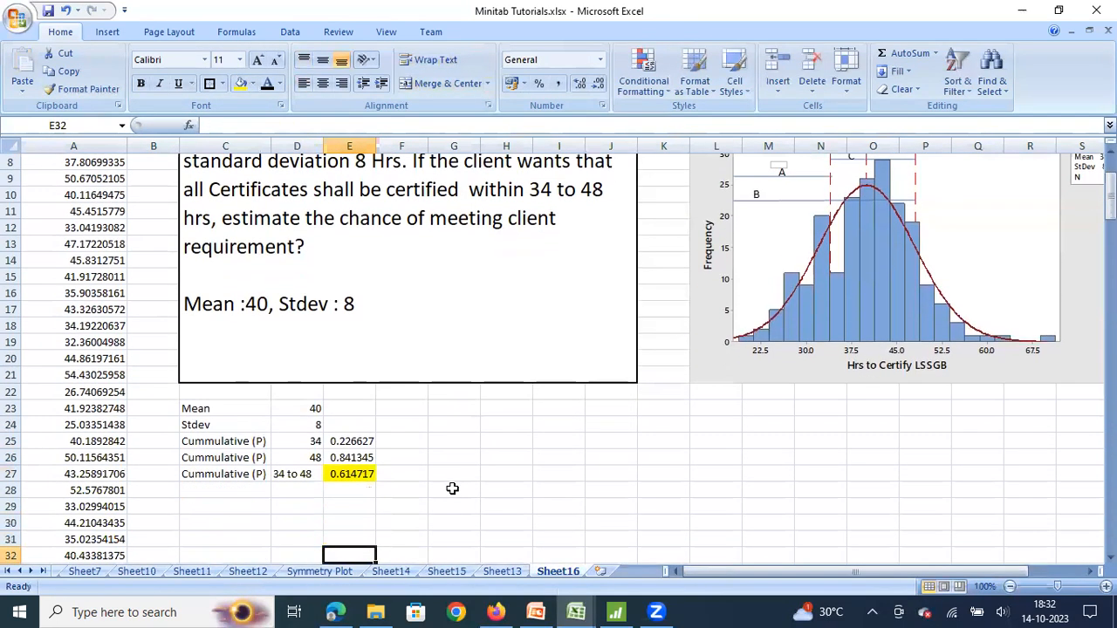